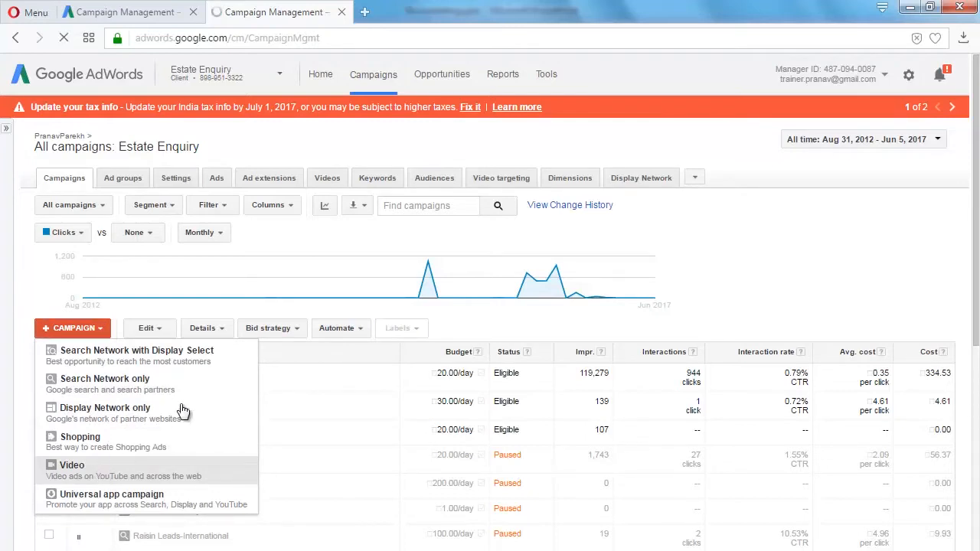
Start a new Video campaign of the Standard type and name it Video-Remarketing
click(114, 469)
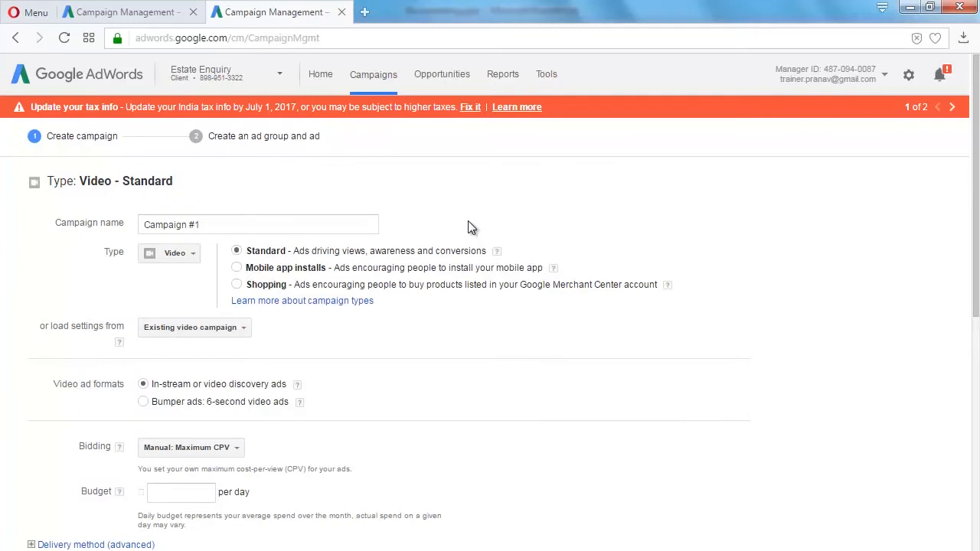
click(261, 226)
key(ctrl+a)
text(Video-)
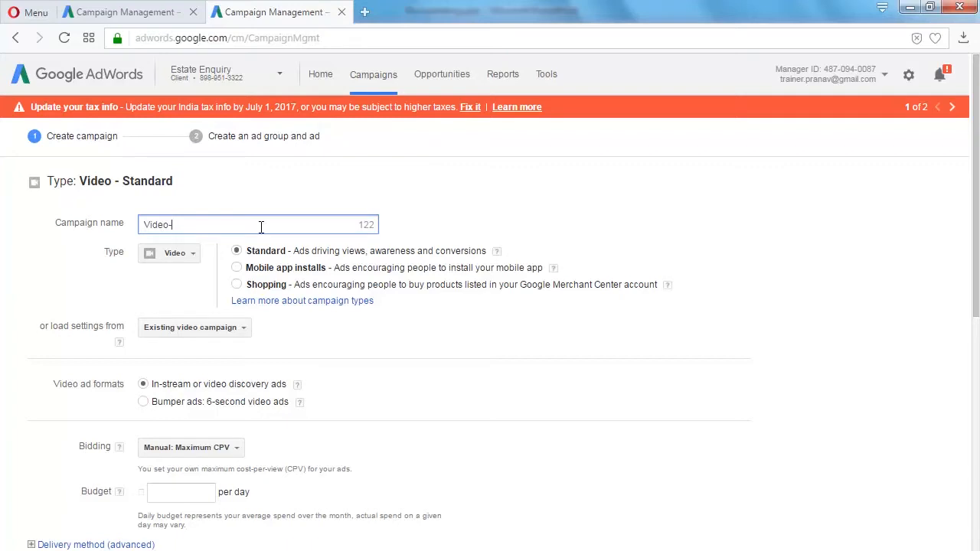
text(Remarketing)
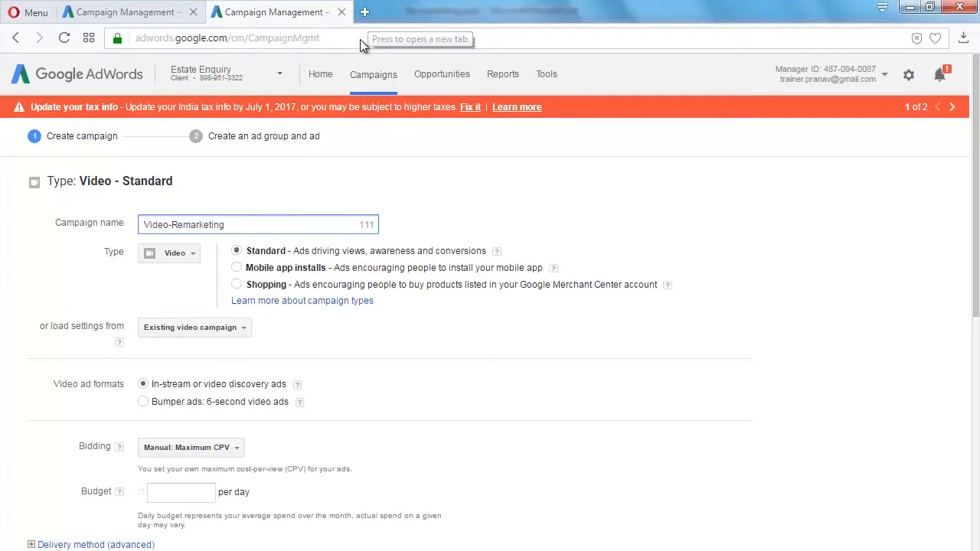
Search Google for "buy apples online" in a new tab, examine the sponsored product ads, and return to the campaign form
click(367, 14)
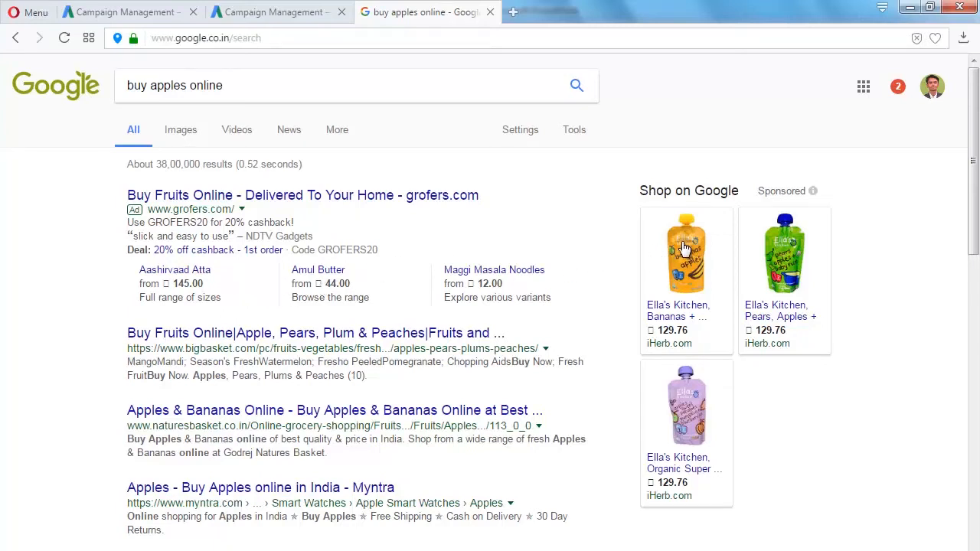
mouse_move(688, 259)
mouse_move(778, 268)
mouse_move(695, 433)
mouse_move(725, 319)
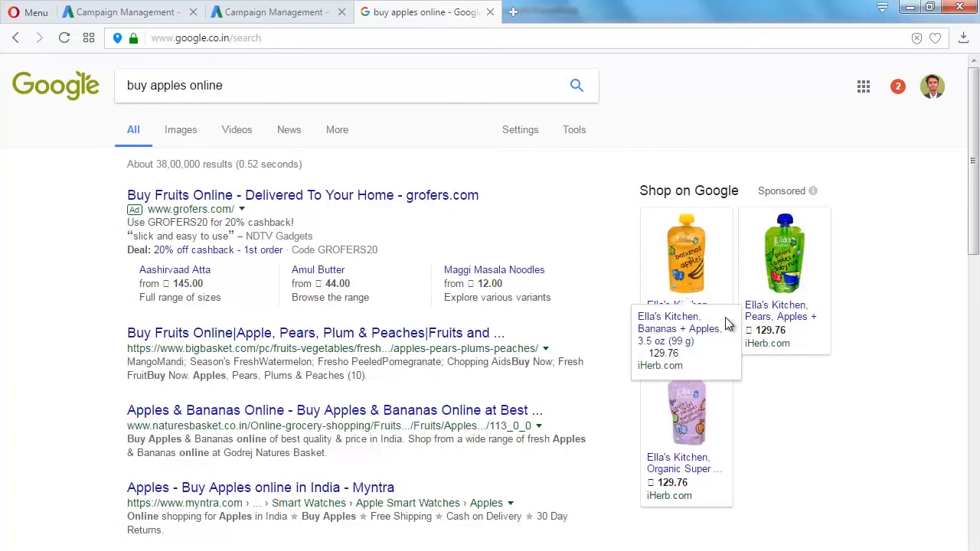
click(276, 15)
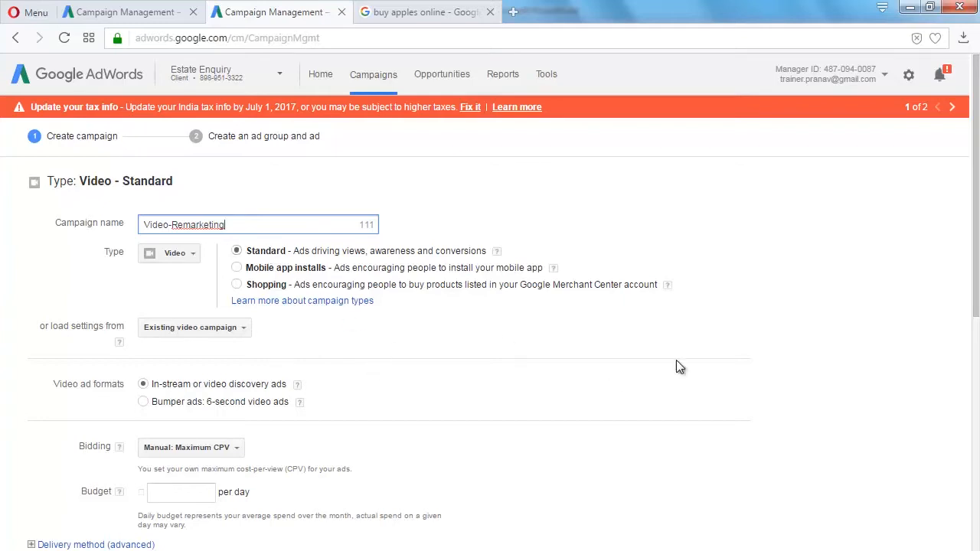
Set the campaign's daily budget to 10.00
drag(978, 313, 978, 353)
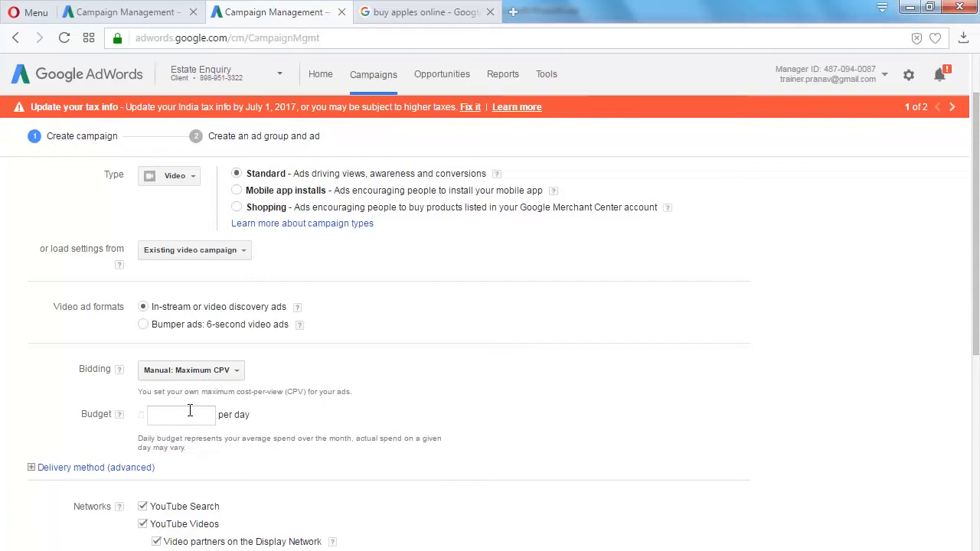
click(190, 412)
text(10.00)
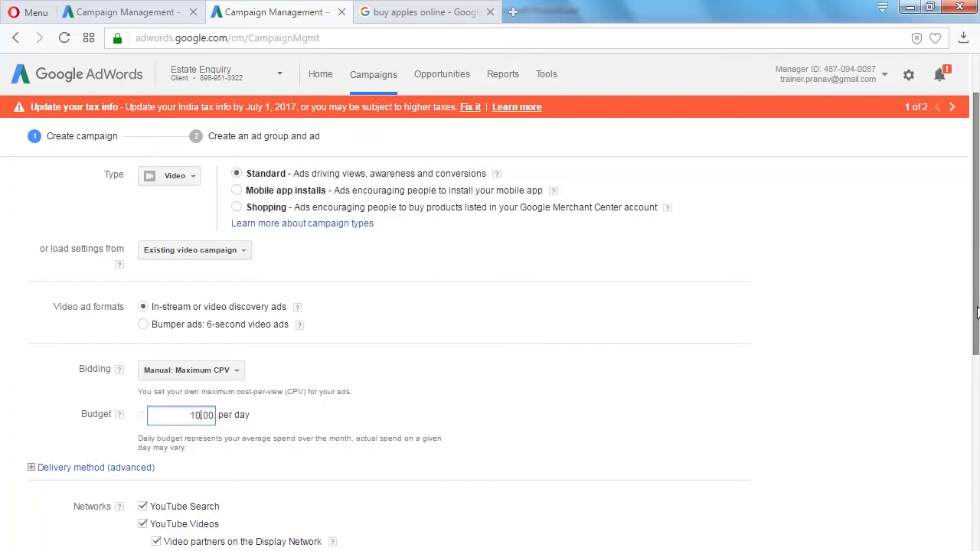
Target the campaign to the United States and save the settings to continue to the ad group
drag(976, 310, 975, 490)
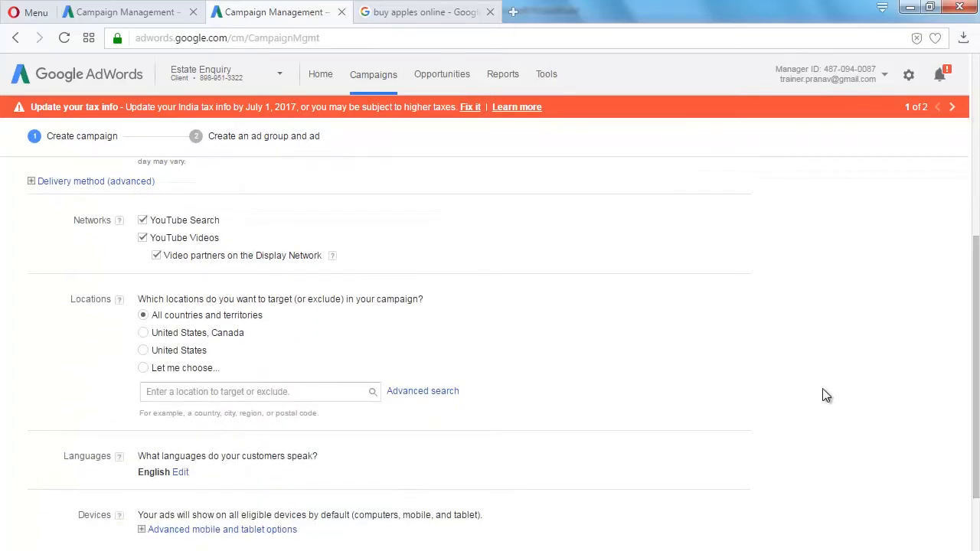
click(343, 393)
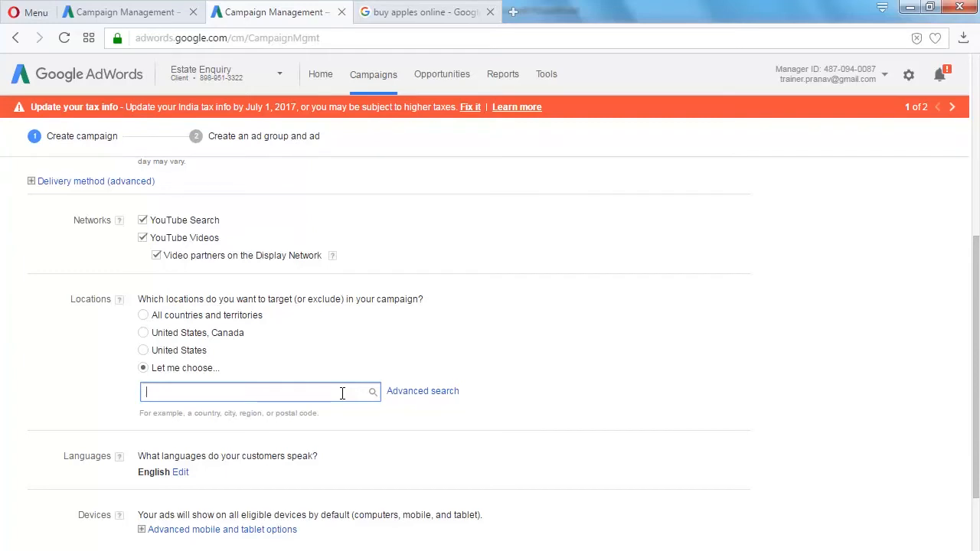
click(143, 350)
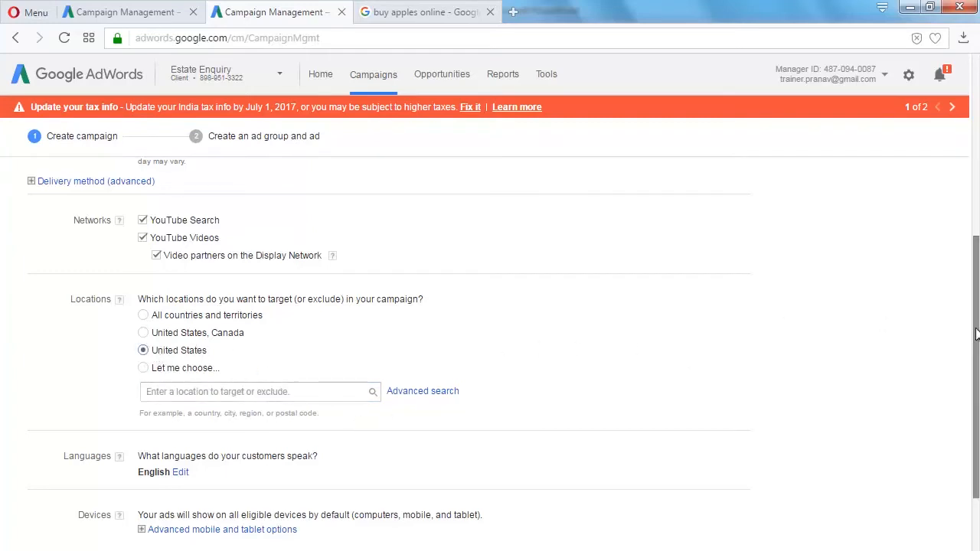
scroll(977, 417, down, 1)
scroll(977, 417, down, 3)
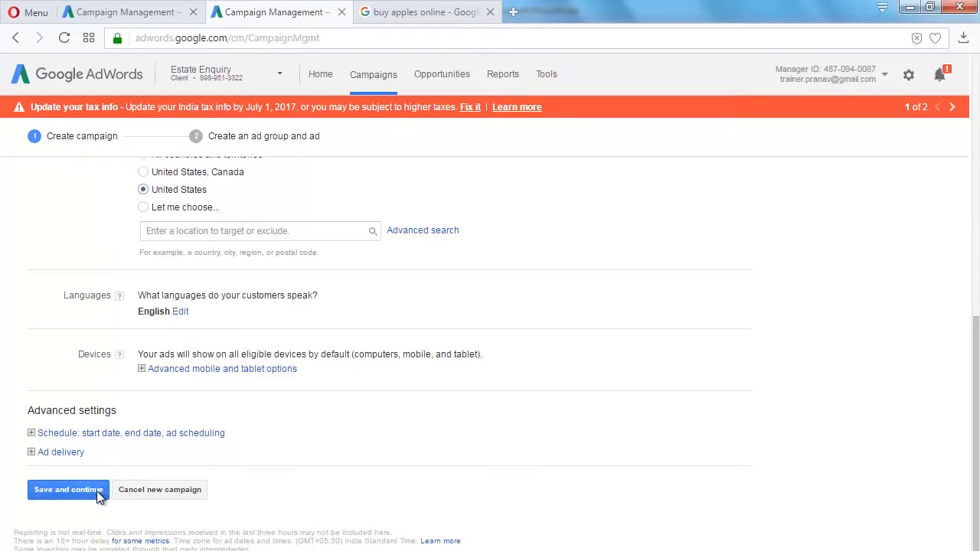
click(68, 490)
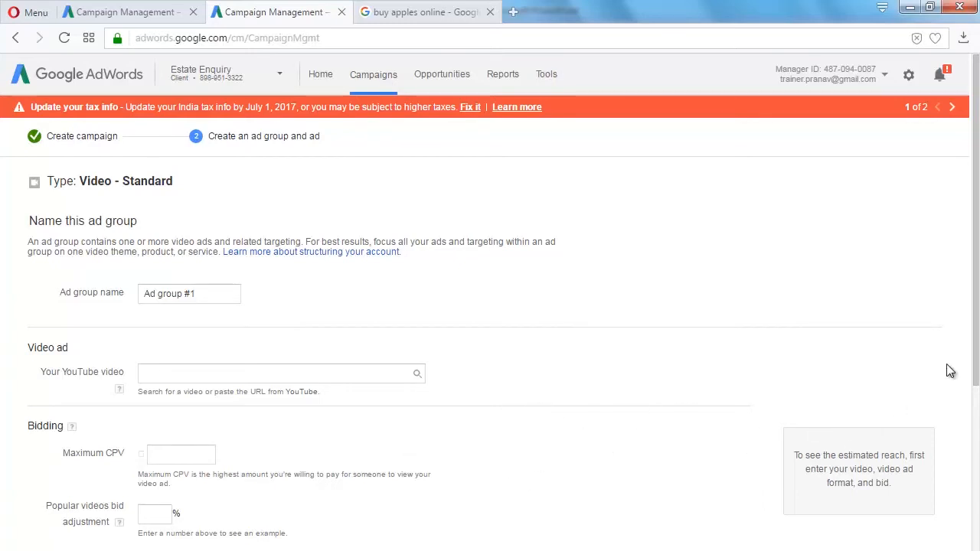
Name the ad group Channel-Video-Viewer and choose the Eduonix video "Start Learning New Technologies at Eduonix" for the ad
drag(976, 368, 977, 386)
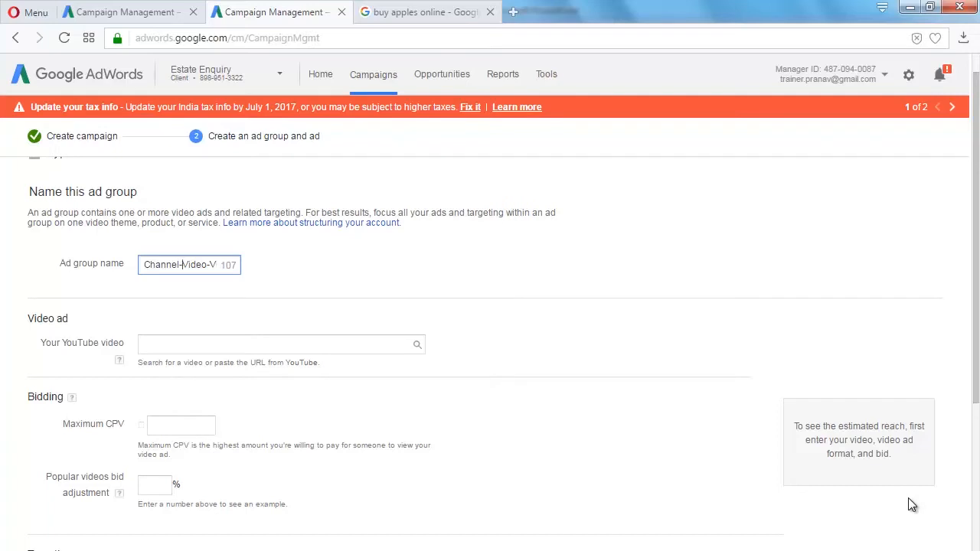
click(227, 354)
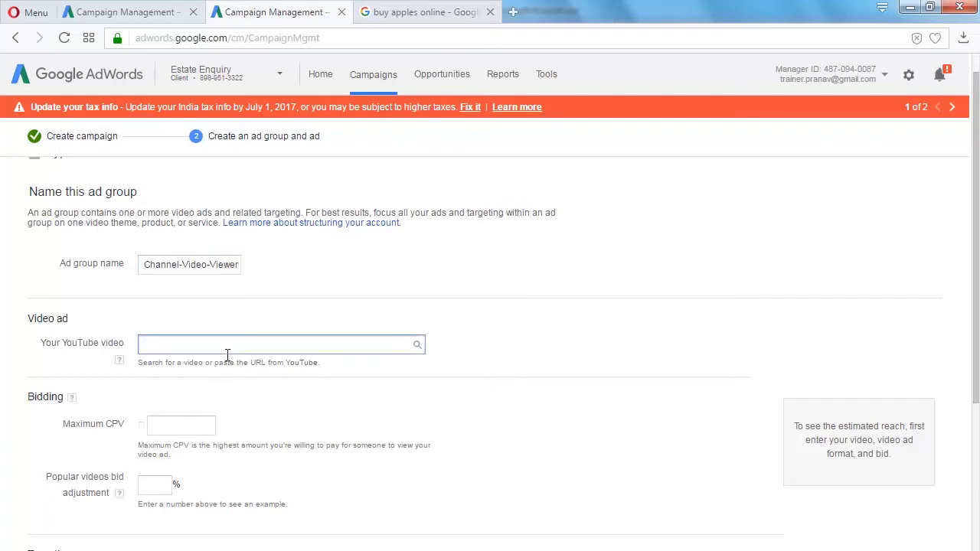
text(eduonix)
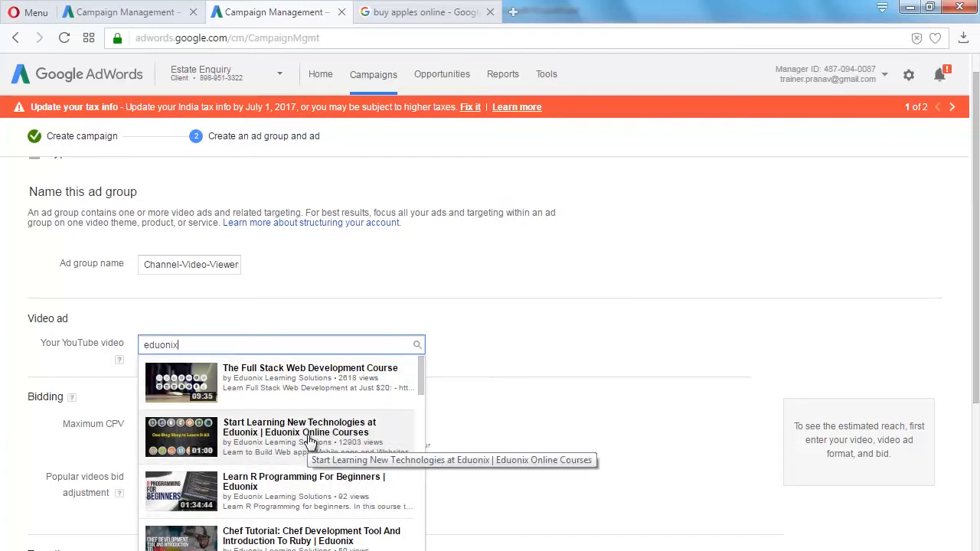
click(371, 417)
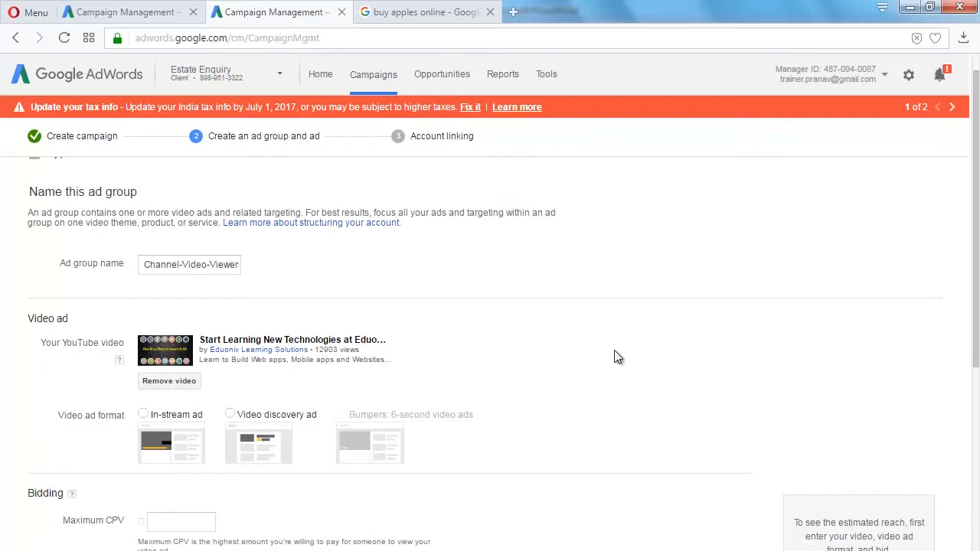
Choose the in-stream ad format and enter eduoinx.com as both the display URL and the final URL
scroll(643, 230, down, 1)
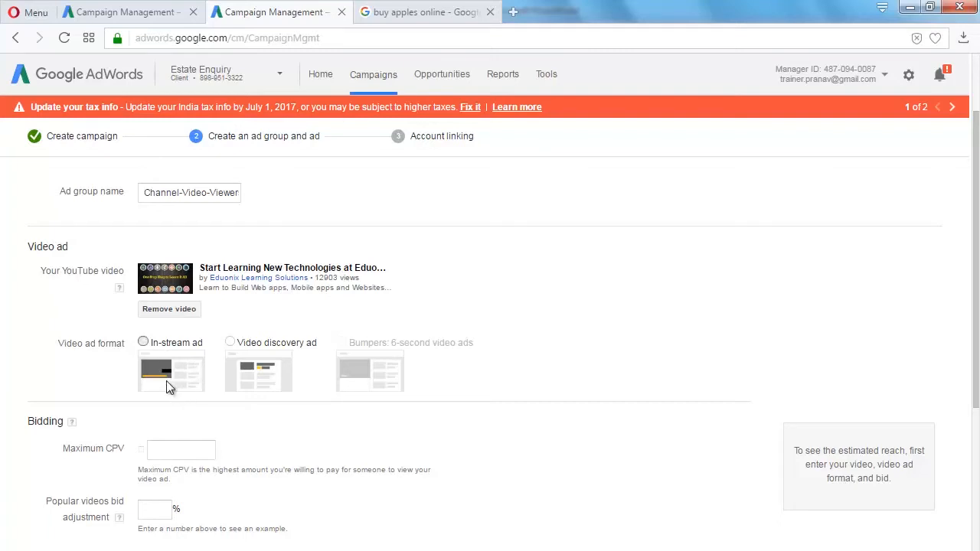
click(144, 343)
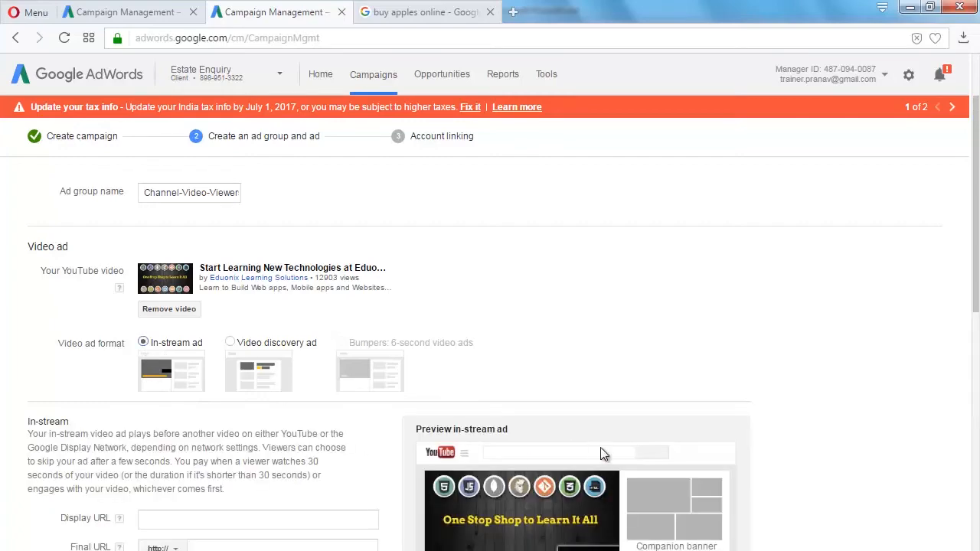
scroll(956, 321, down, 2)
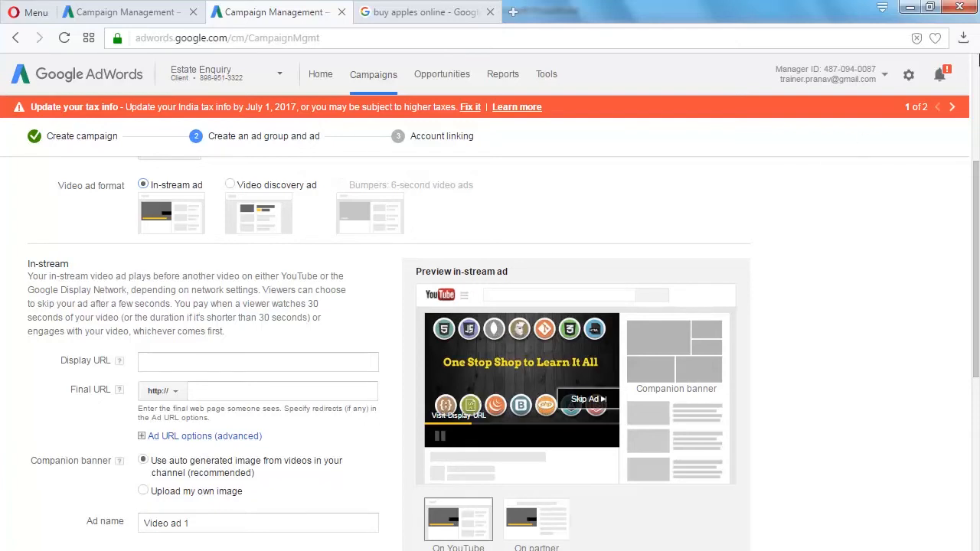
click(212, 357)
text(eduoinx.com)
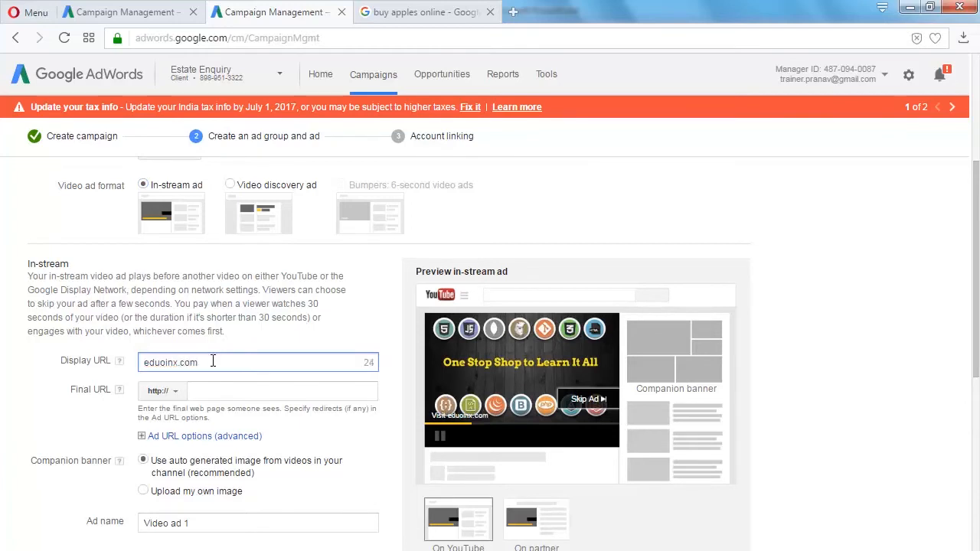
key(ctrl+a)
key(ctrl+c)
click(214, 391)
key(ctrl+v)
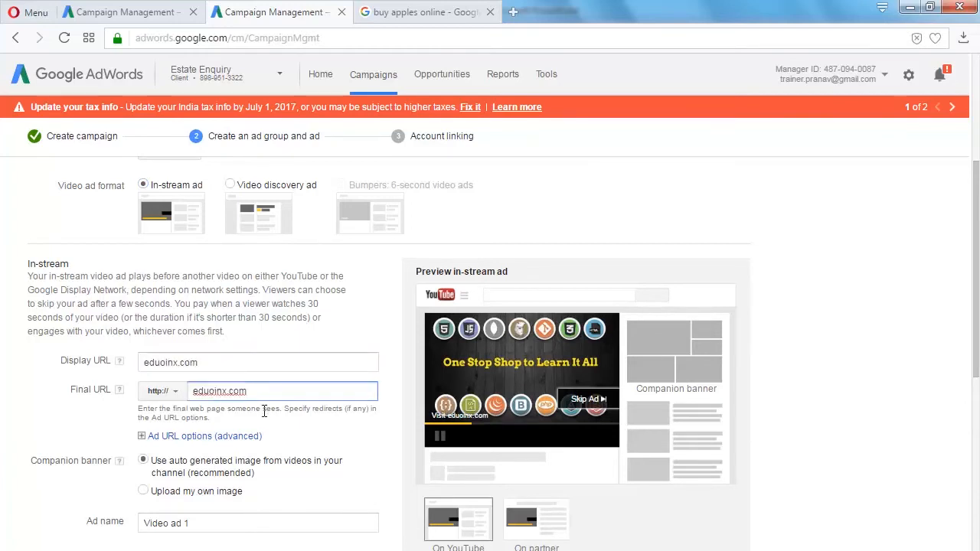
key(Left)
key(Left)
key(Left)
key(Left)
key(Left)
key(Left)
key(Left)
Examine the page's full web address, its domain and its path, and compare it with the ad's display and final URLs
click(571, 41)
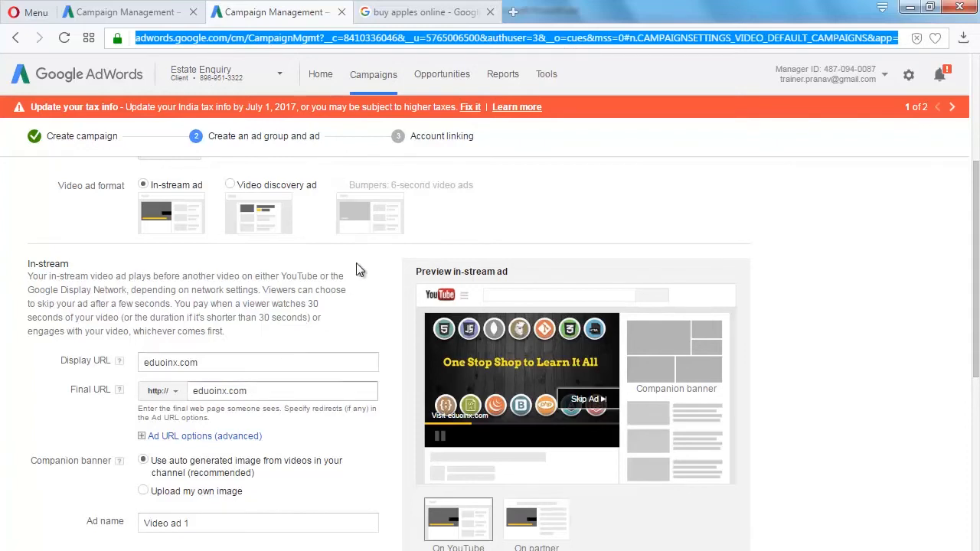
click(228, 38)
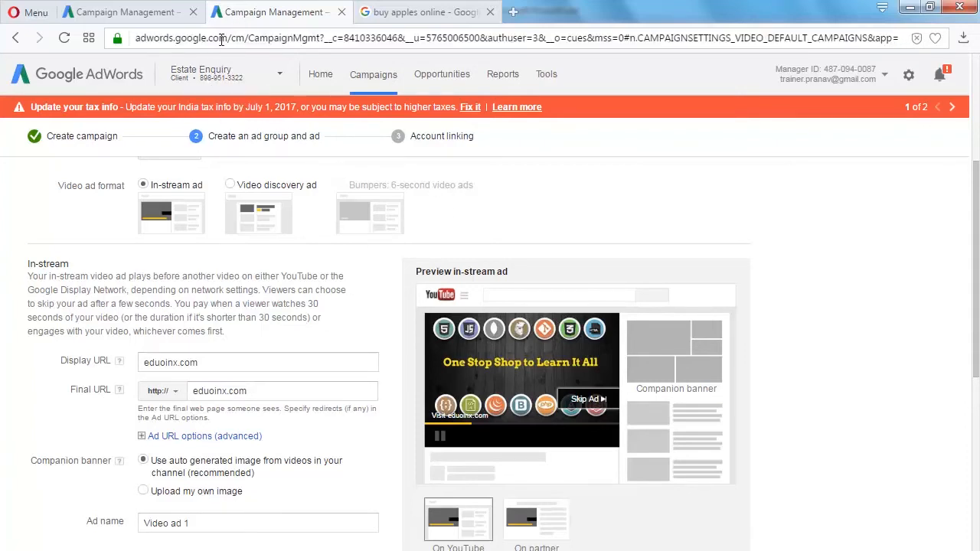
drag(229, 40, 129, 45)
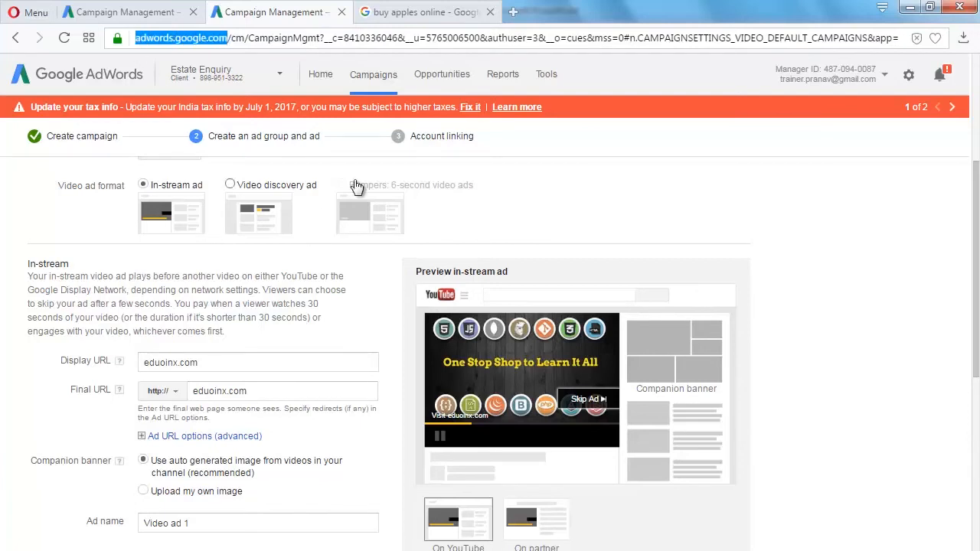
click(394, 37)
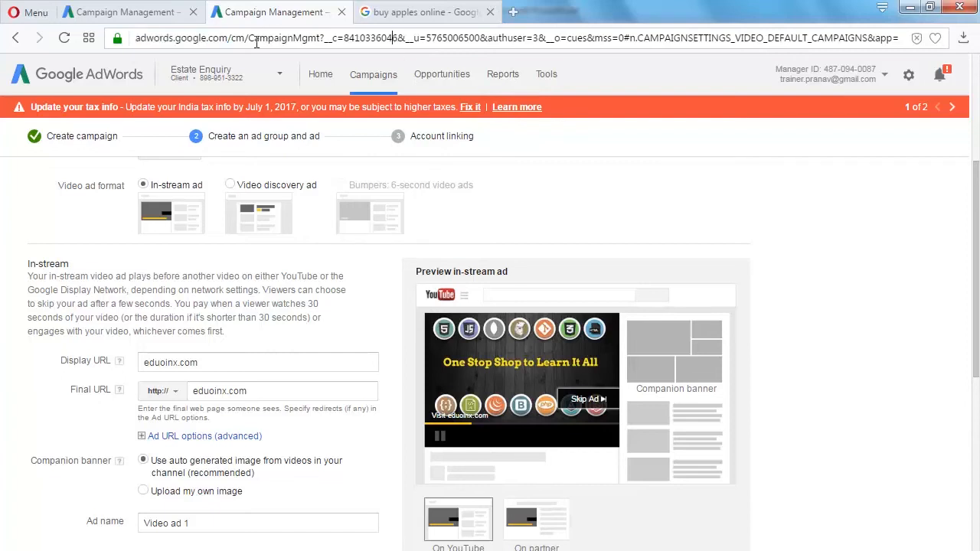
drag(249, 37, 619, 51)
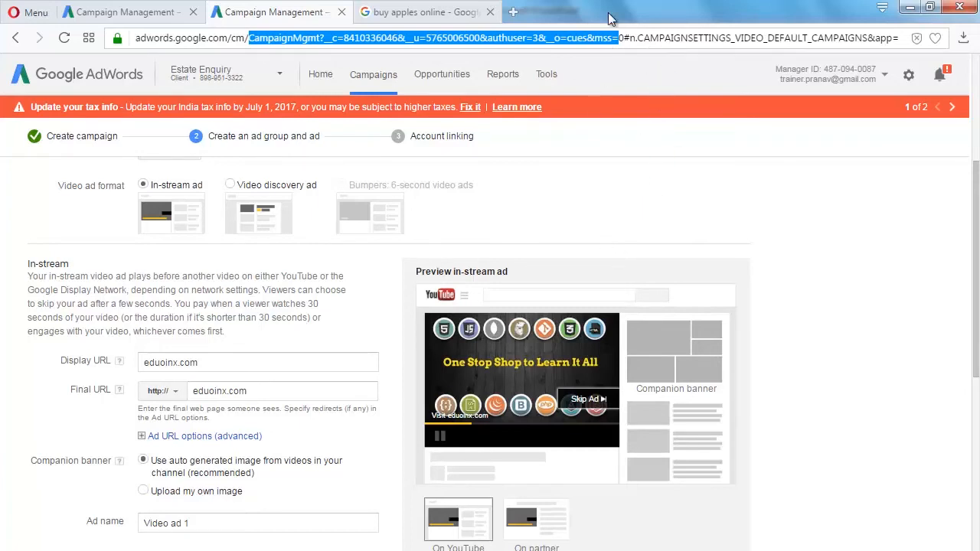
click(655, 35)
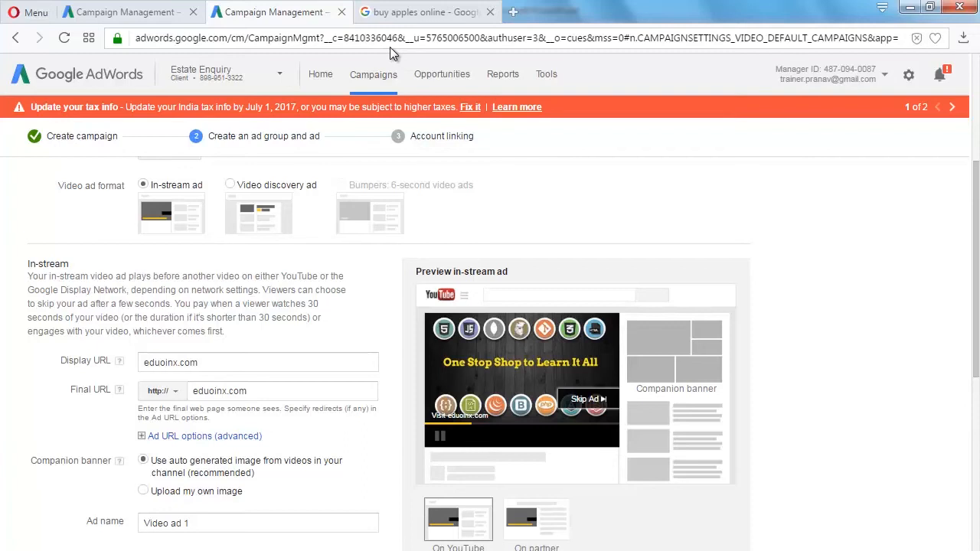
key(ctrl+a)
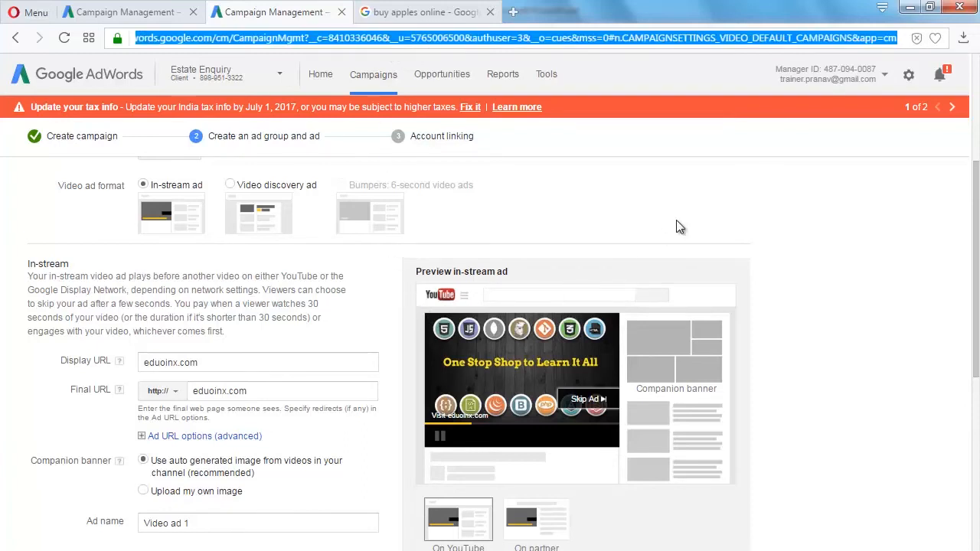
click(285, 391)
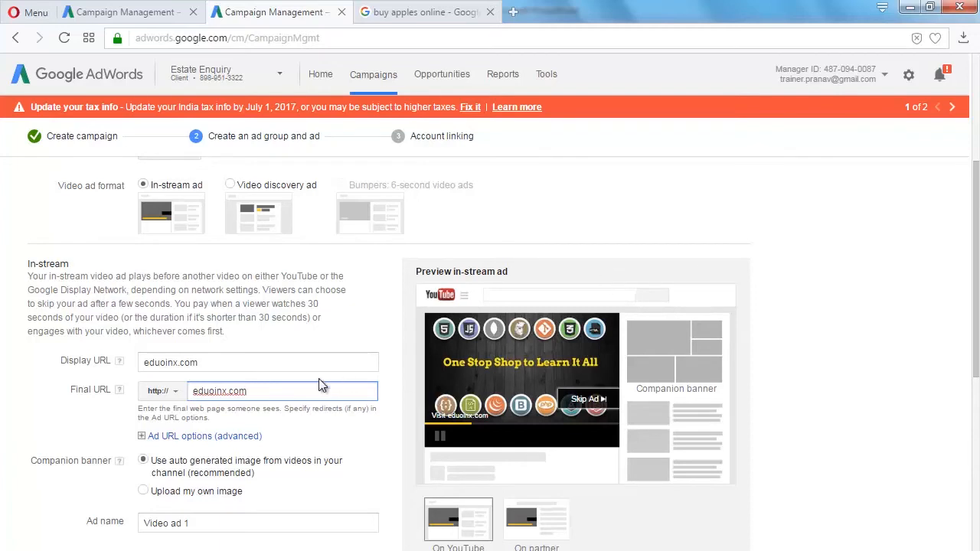
click(282, 352)
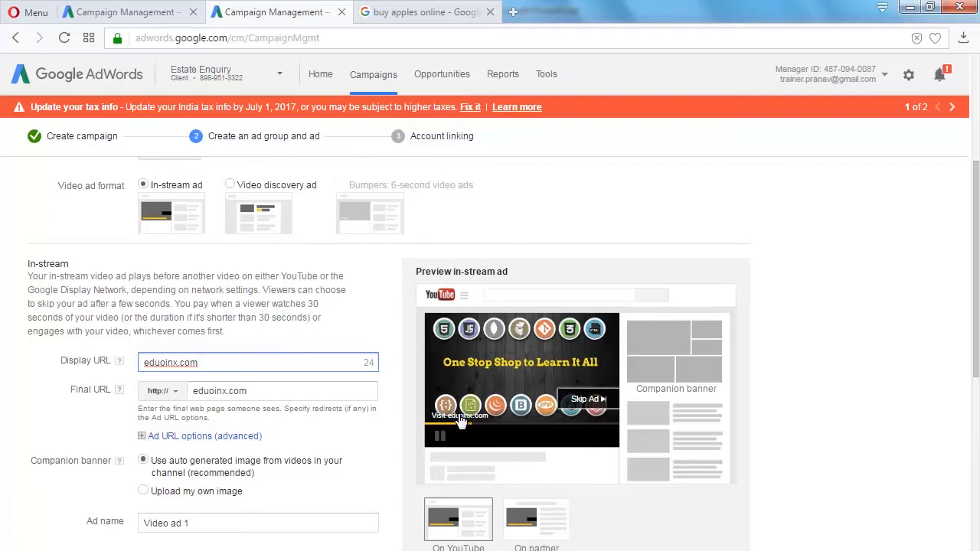
click(306, 395)
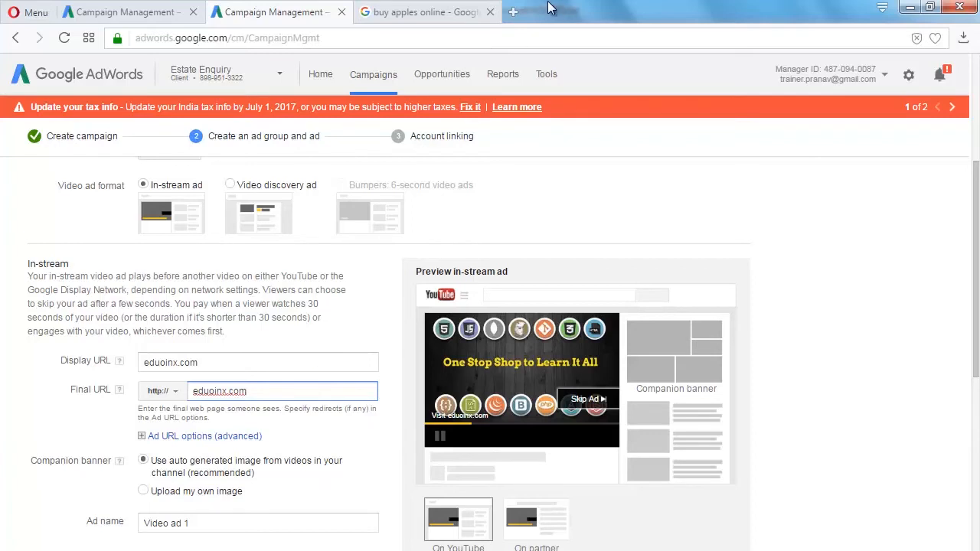
click(531, 35)
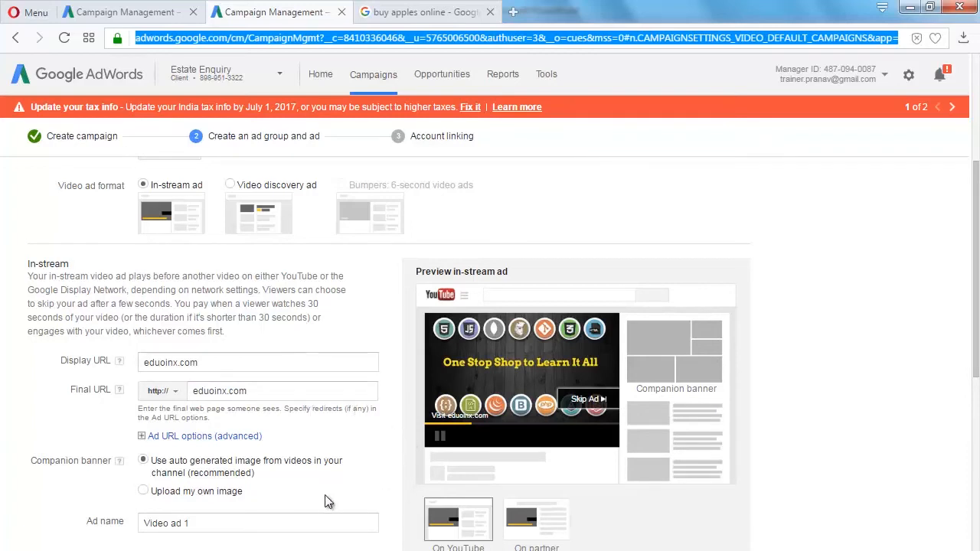
Keep the ad name Video ad 1 and set the maximum CPV bid to 6.00
click(251, 520)
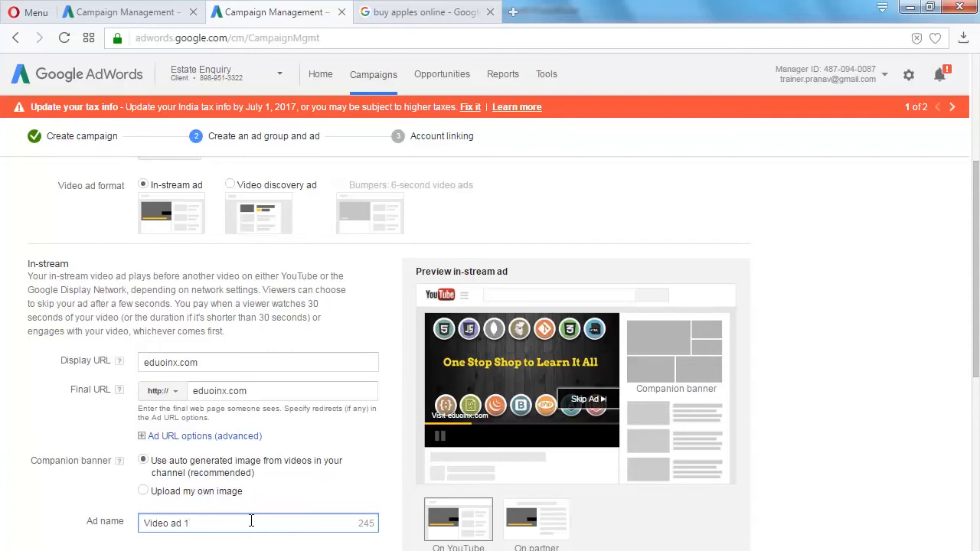
scroll(485, 459, down, 3)
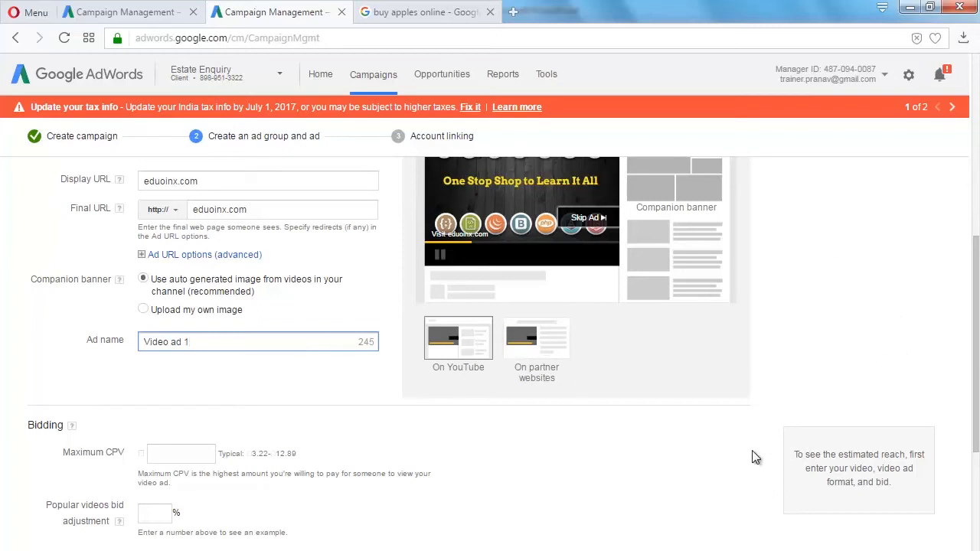
click(170, 454)
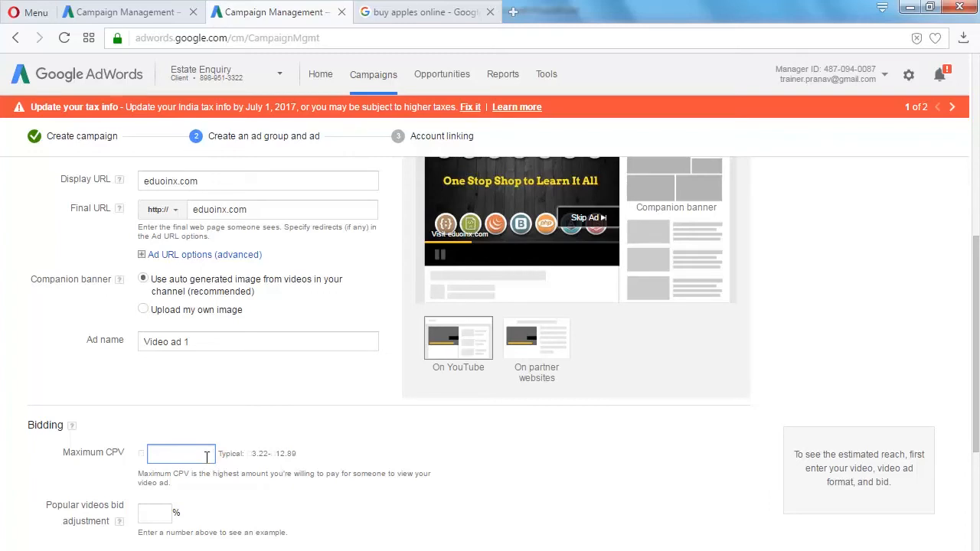
text(6.00)
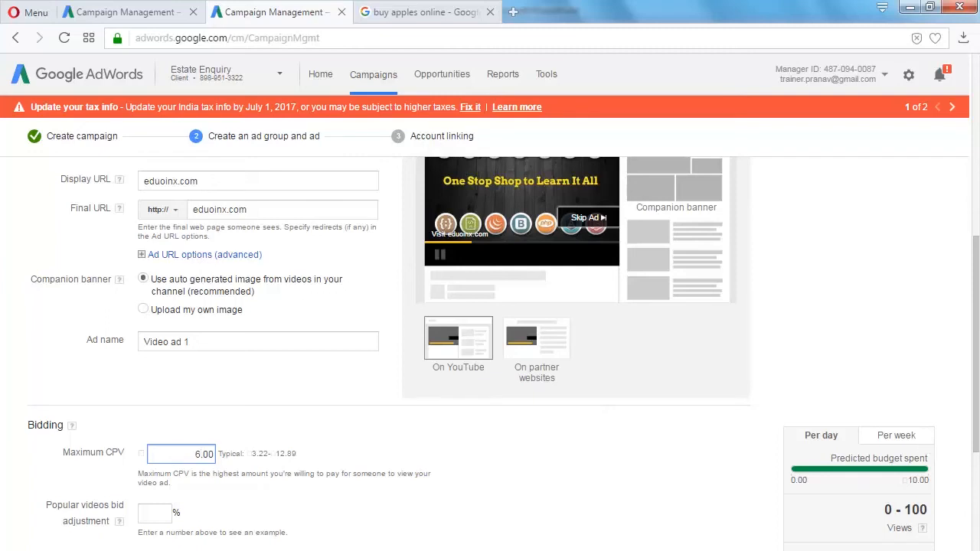
Set the popular videos bid adjustment to 0% in the ad group's bidding settings
scroll(977, 432, down, 2)
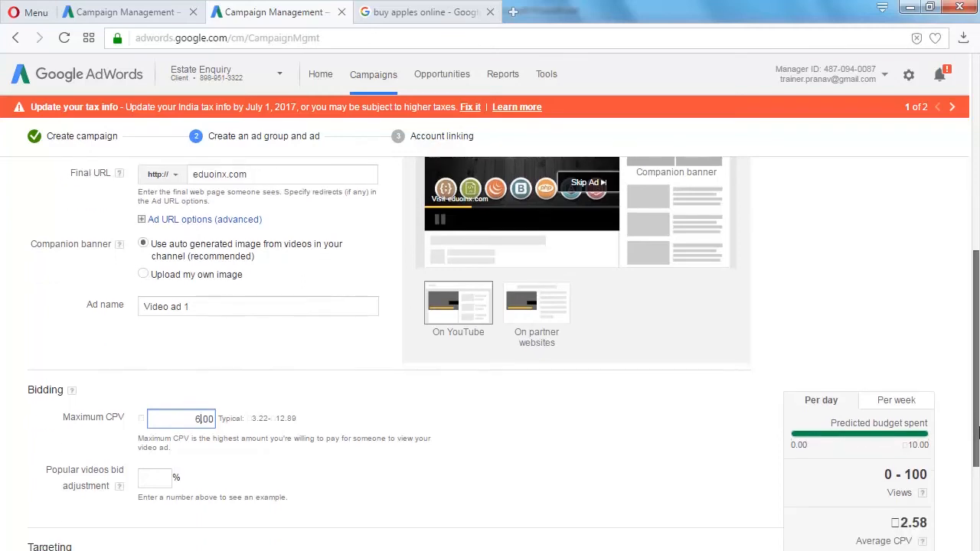
scroll(977, 433, down, 3)
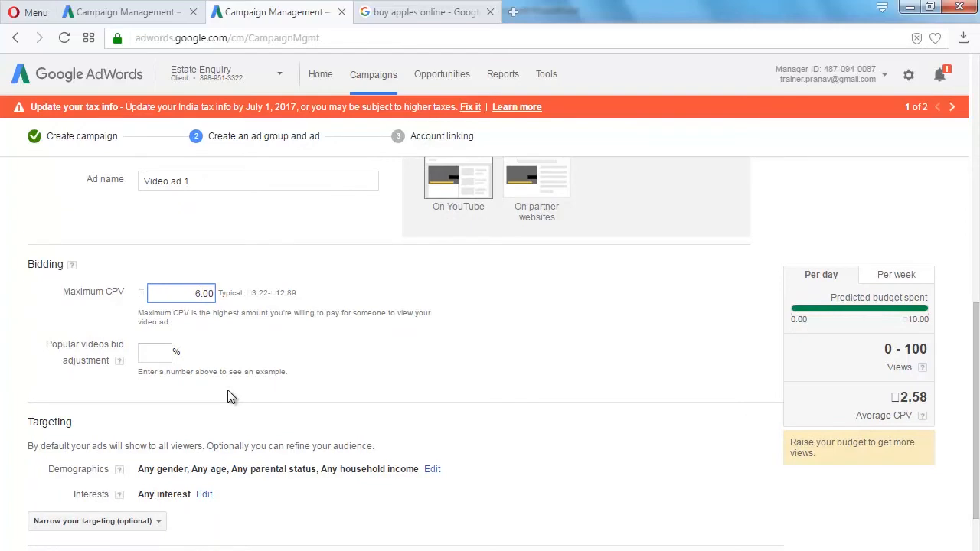
click(162, 352)
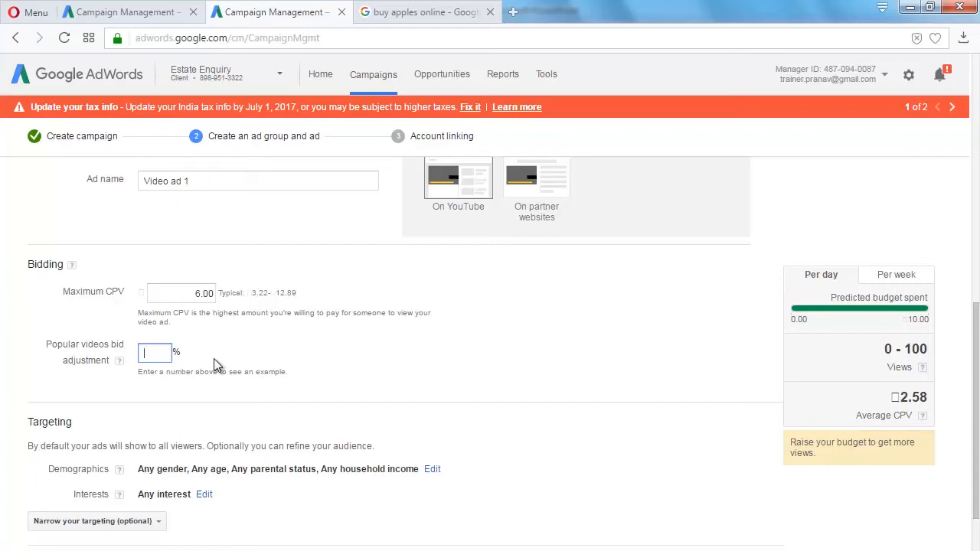
text(0)
click(365, 433)
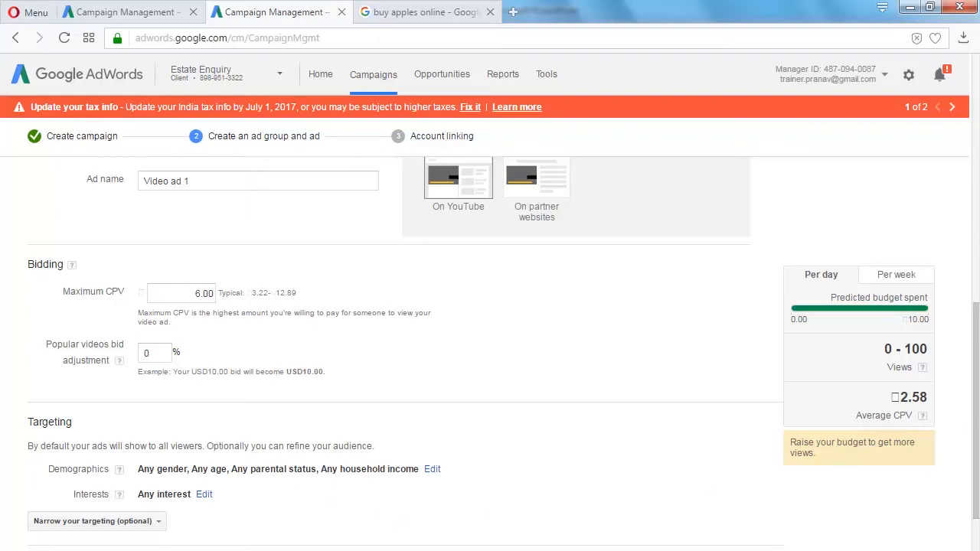
scroll(976, 400, down, 1)
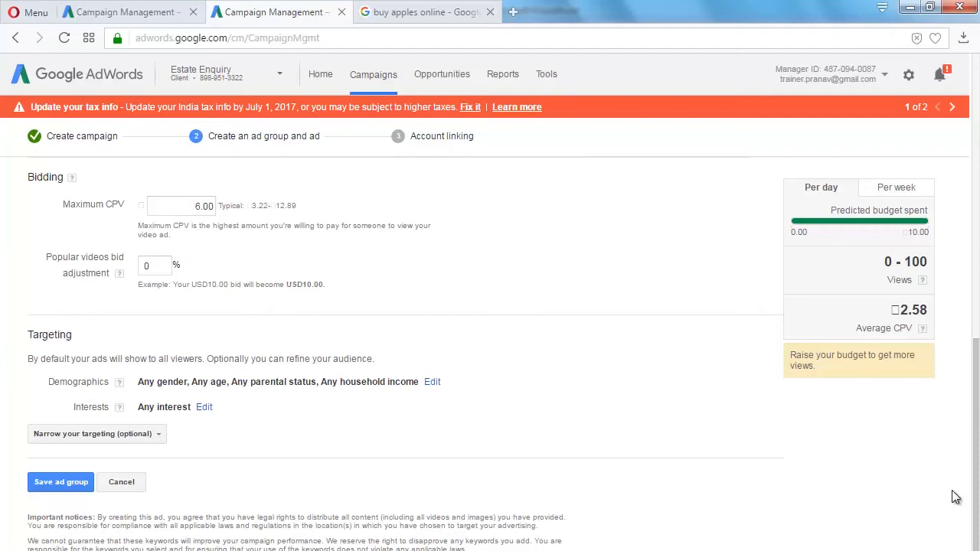
Preview the in-stream ad as it appears on partner websites, and return to its YouTube preview
drag(975, 494, 964, 290)
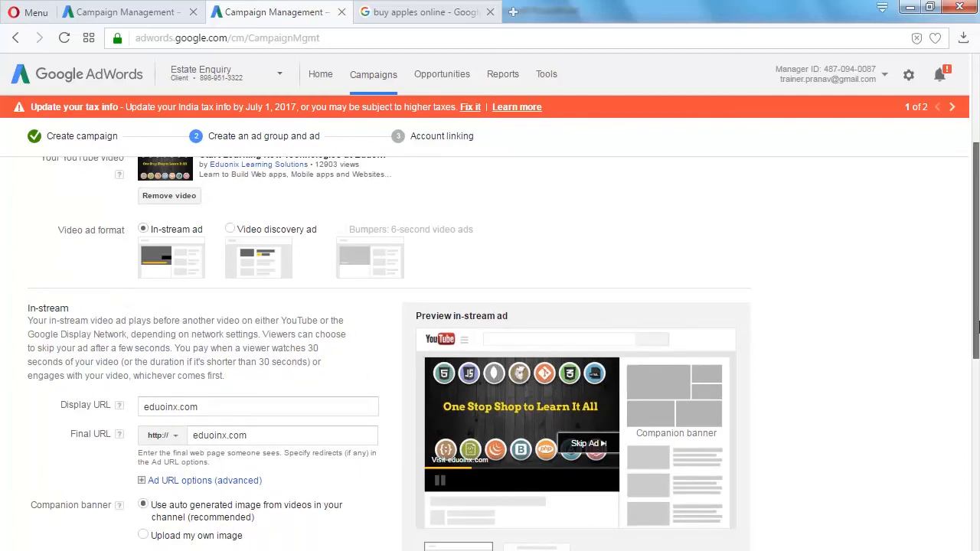
scroll(628, 365, down, 1)
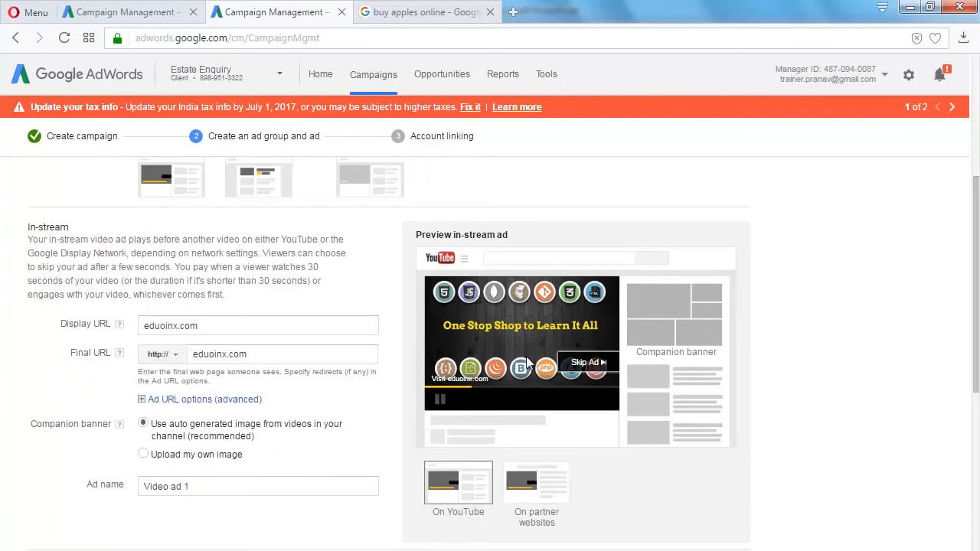
click(529, 494)
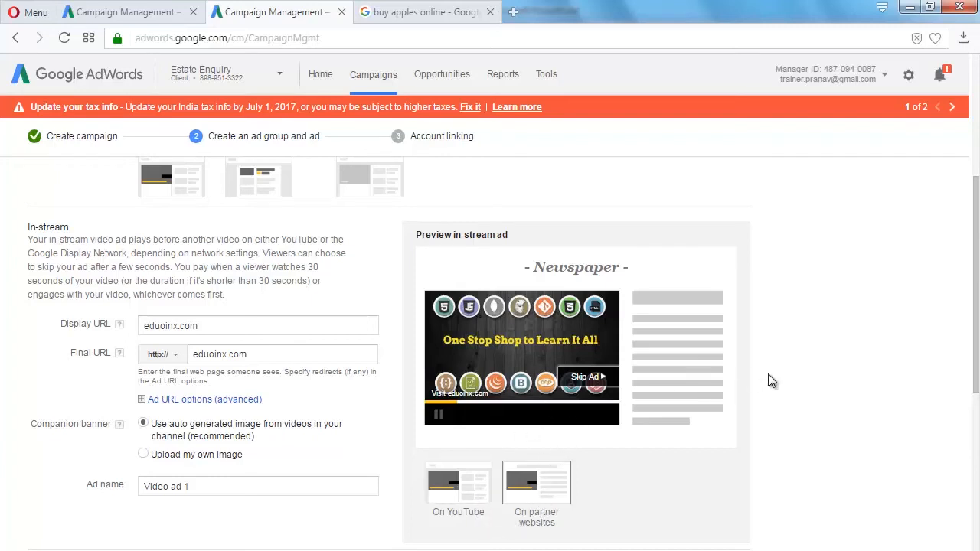
click(466, 492)
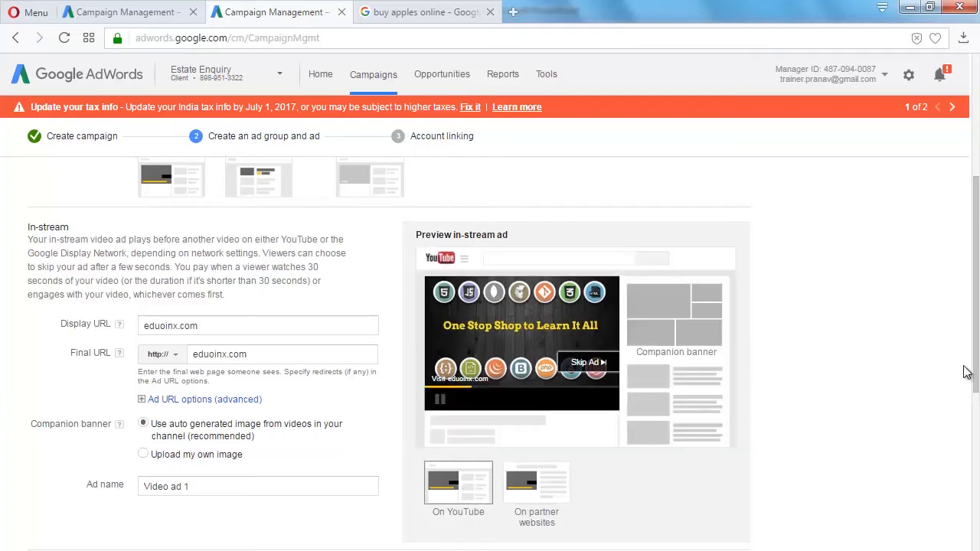
Change the format to video discovery ad and preview it in related videos, as an overlay, on partner websites and in search results
drag(970, 372, 976, 341)
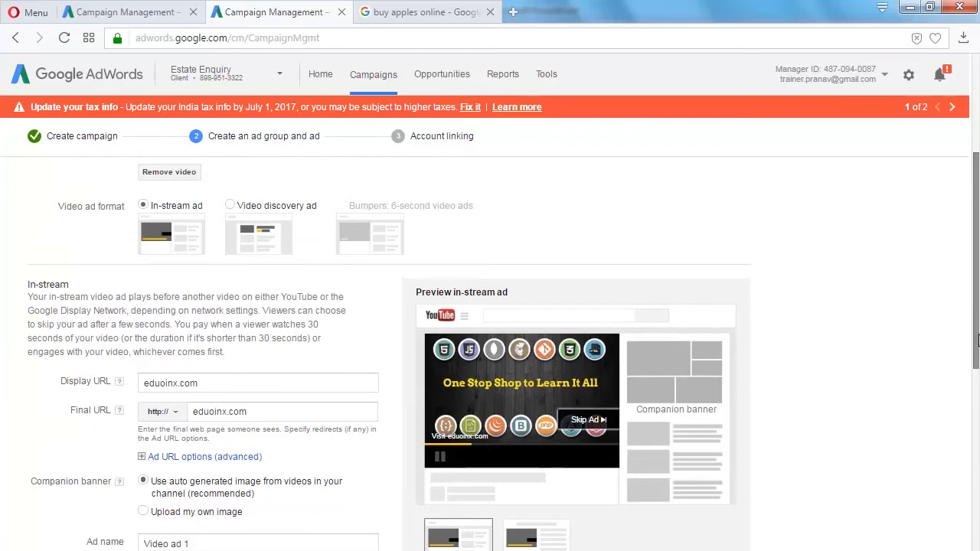
click(281, 245)
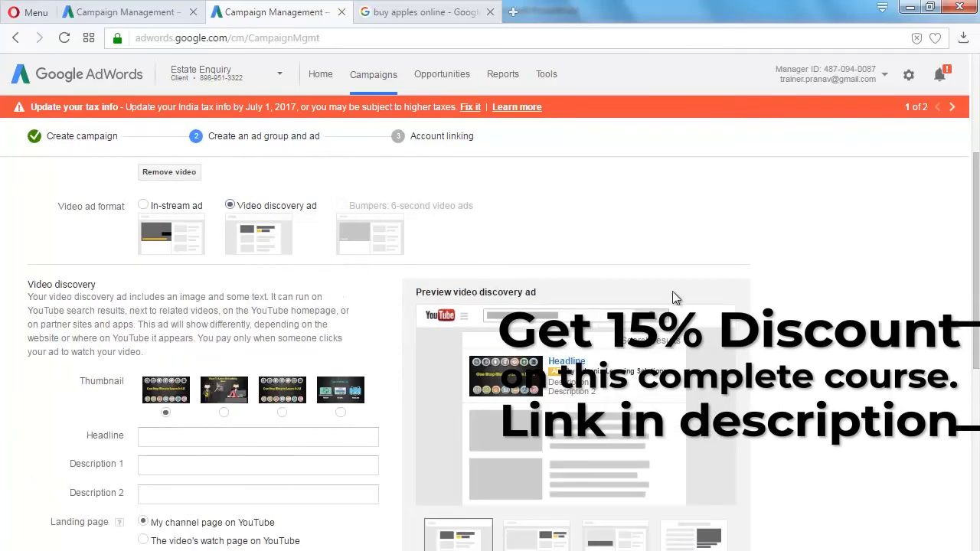
scroll(974, 291, down, 1)
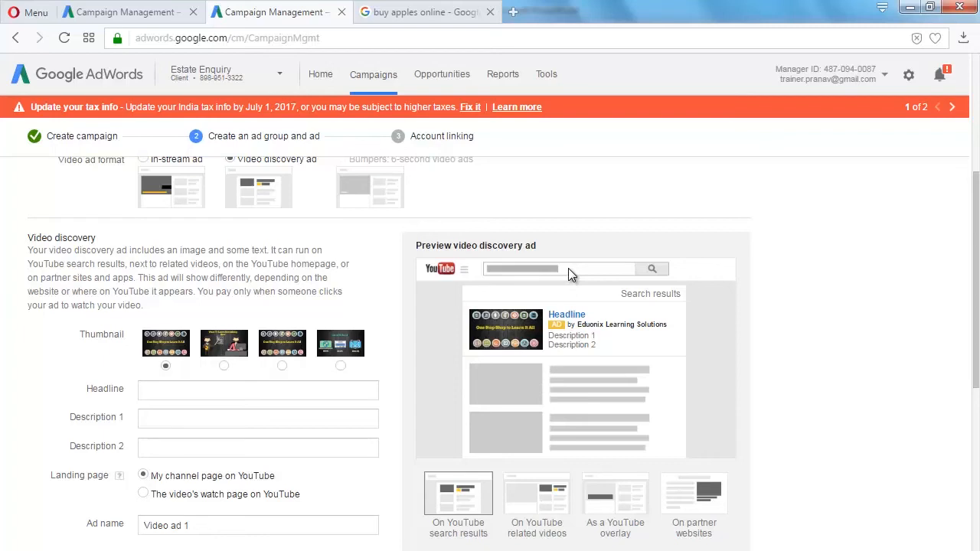
click(536, 496)
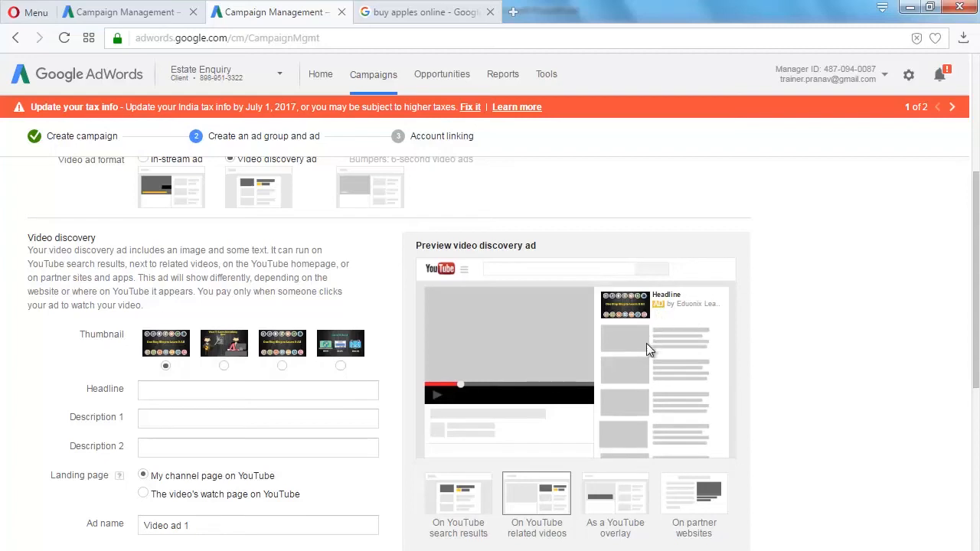
click(613, 486)
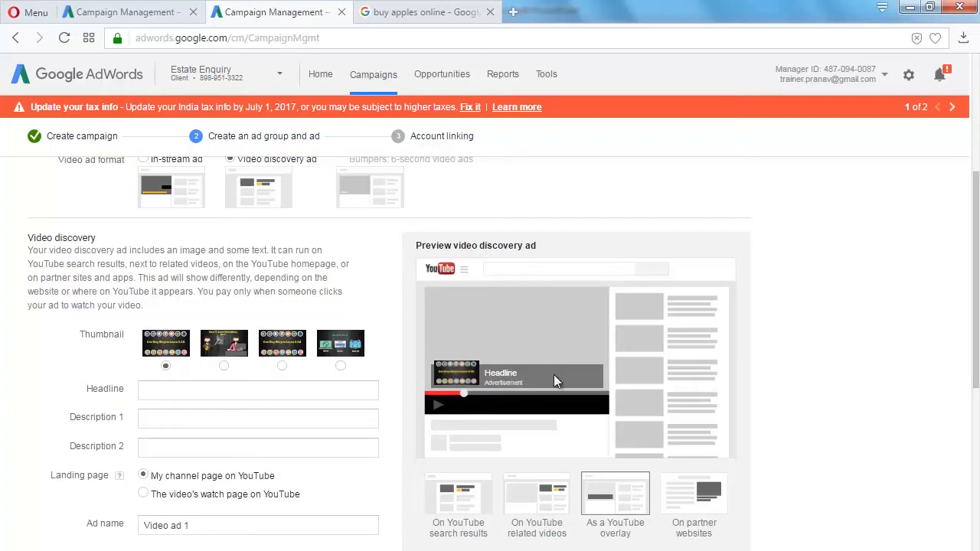
click(696, 491)
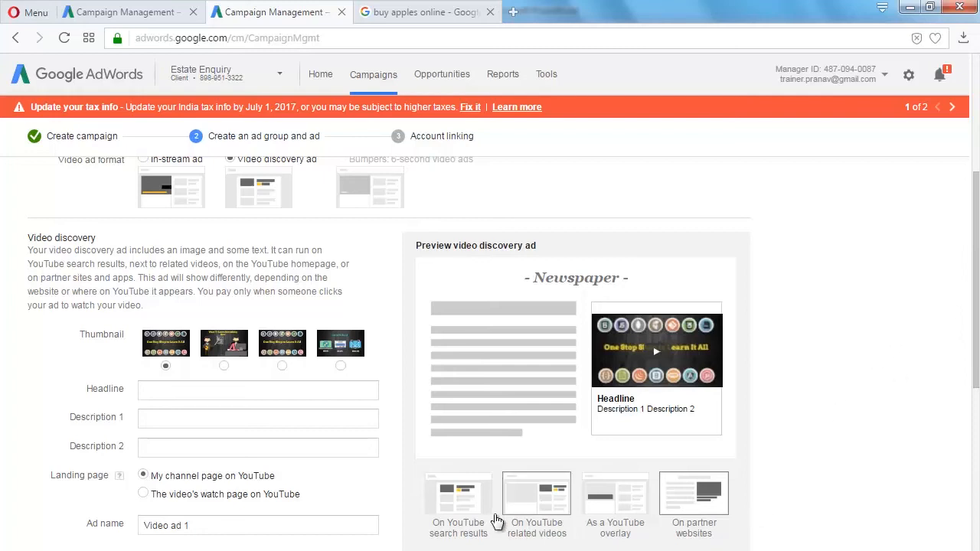
click(475, 505)
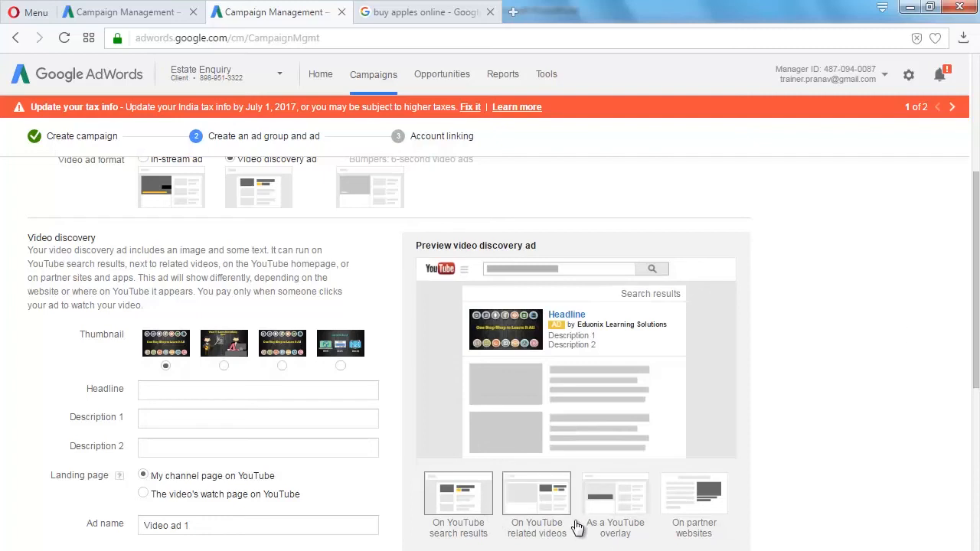
Compare the two landing page options and select the video's watch page on YouTube for the discovery ad
drag(976, 303, 976, 274)
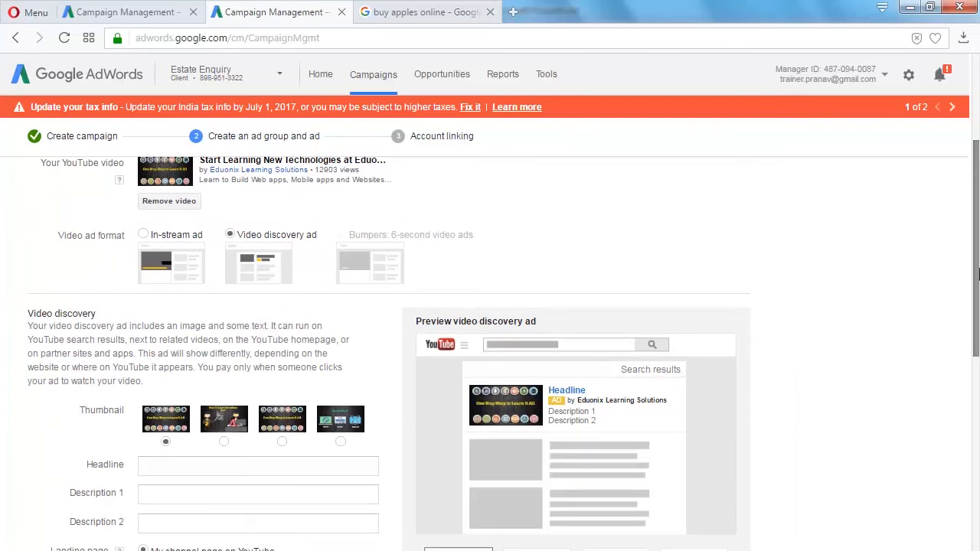
scroll(133, 453, down, 2)
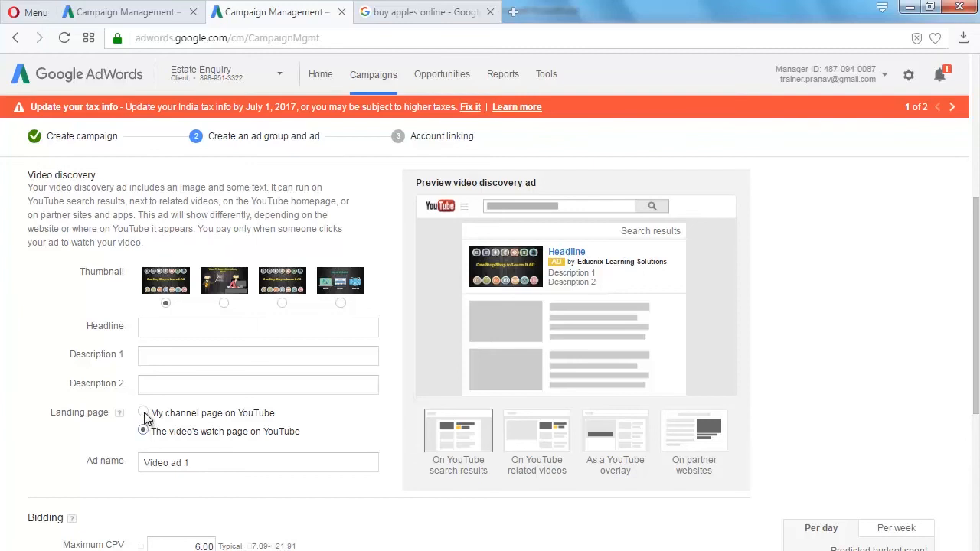
click(144, 412)
click(145, 431)
drag(976, 249, 974, 232)
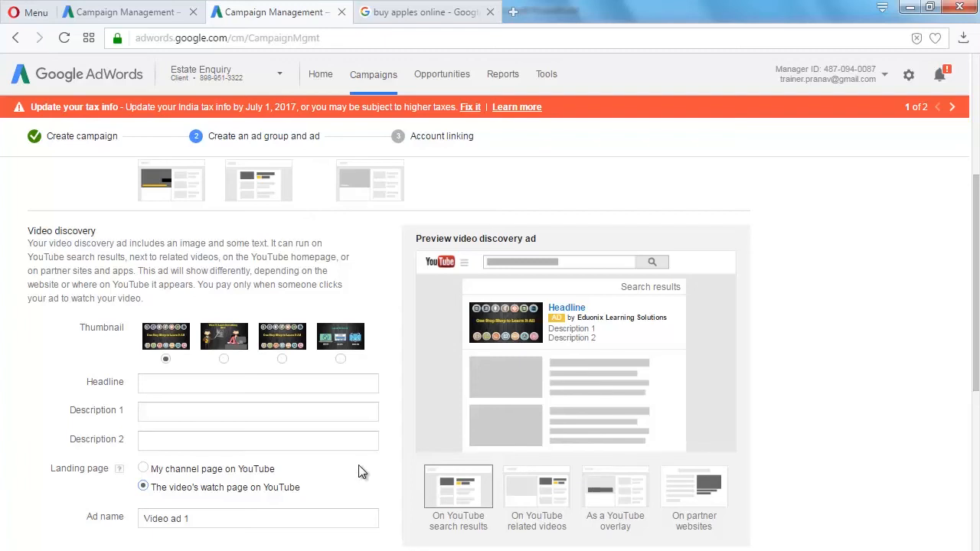
click(255, 473)
click(254, 491)
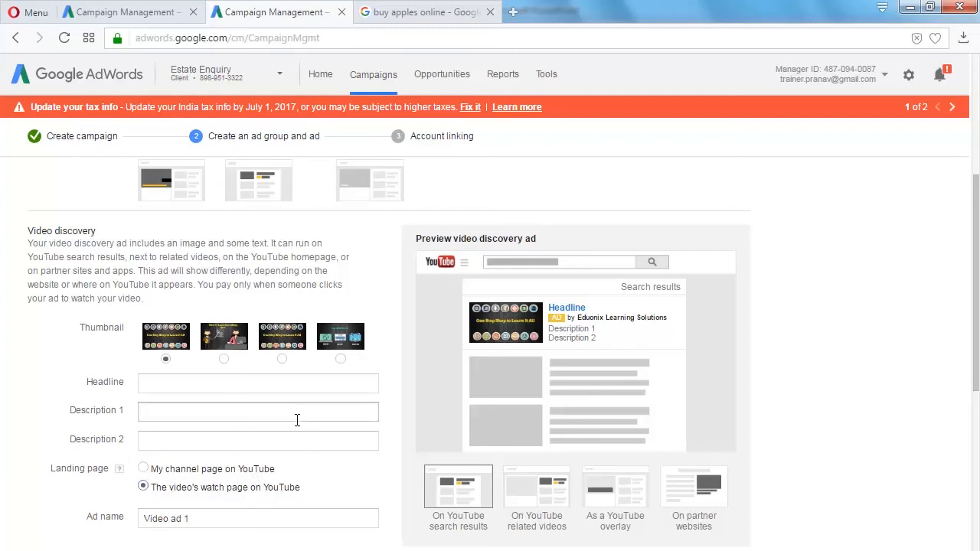
Enter Online Training as the discovery ad's headline, correcting the misspelled second word with the suggested spelling
click(245, 385)
click(240, 411)
click(231, 444)
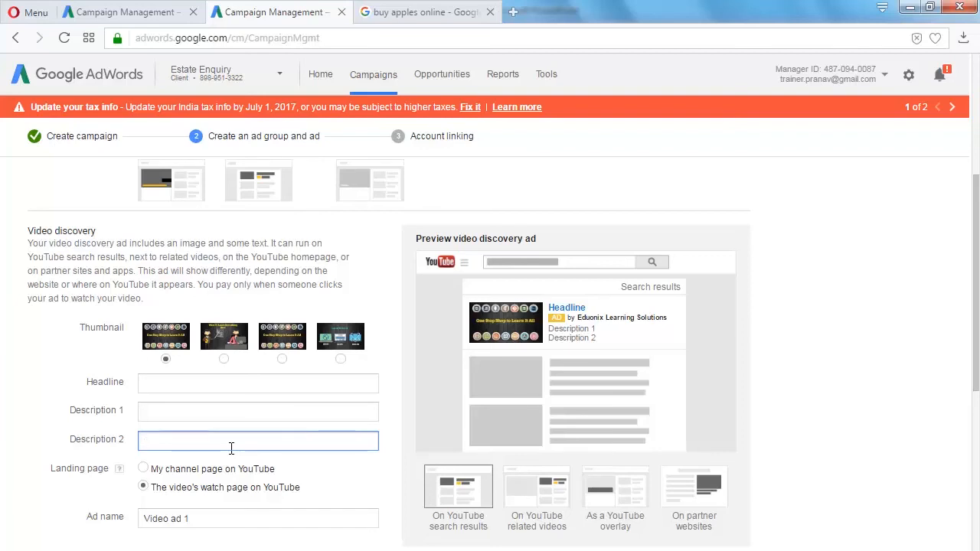
click(198, 385)
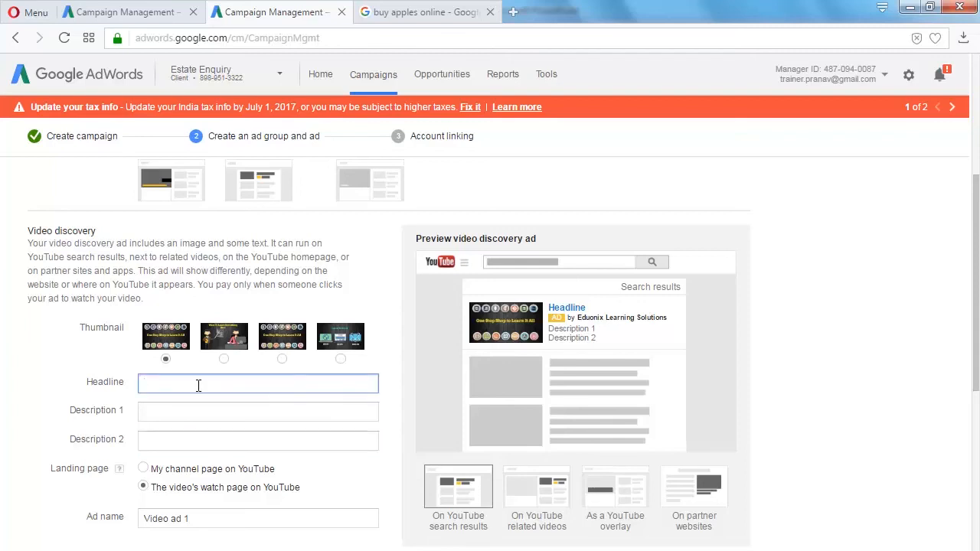
text(Online Traiining)
double_click(198, 384)
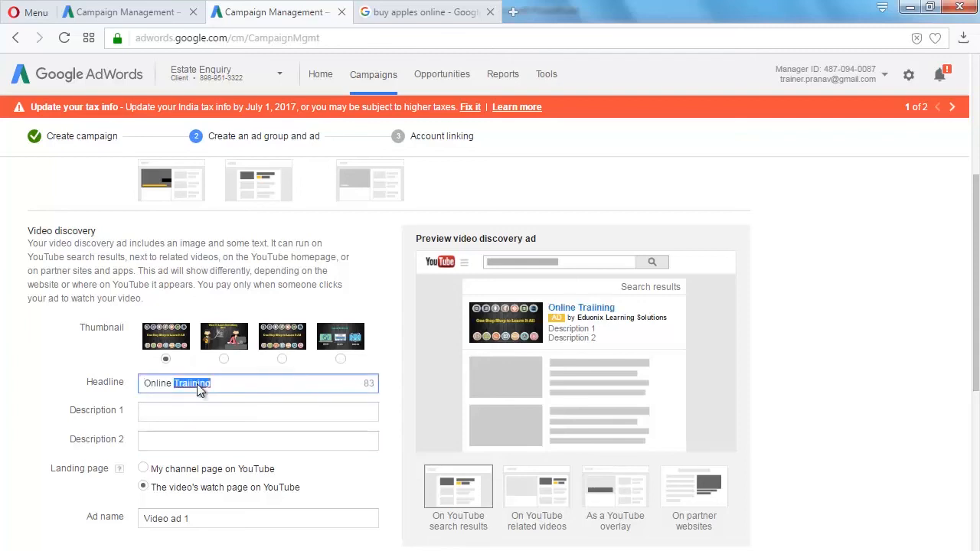
right_click(198, 384)
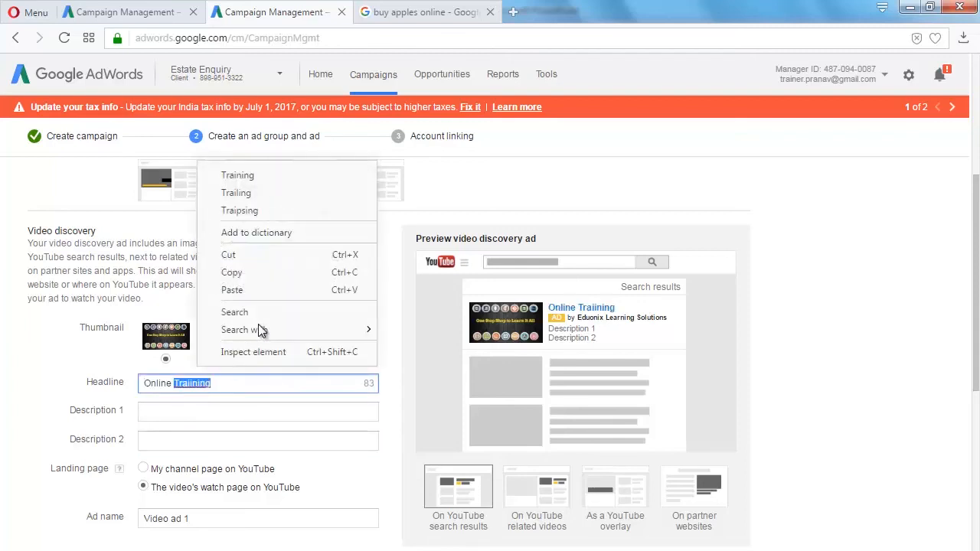
click(238, 174)
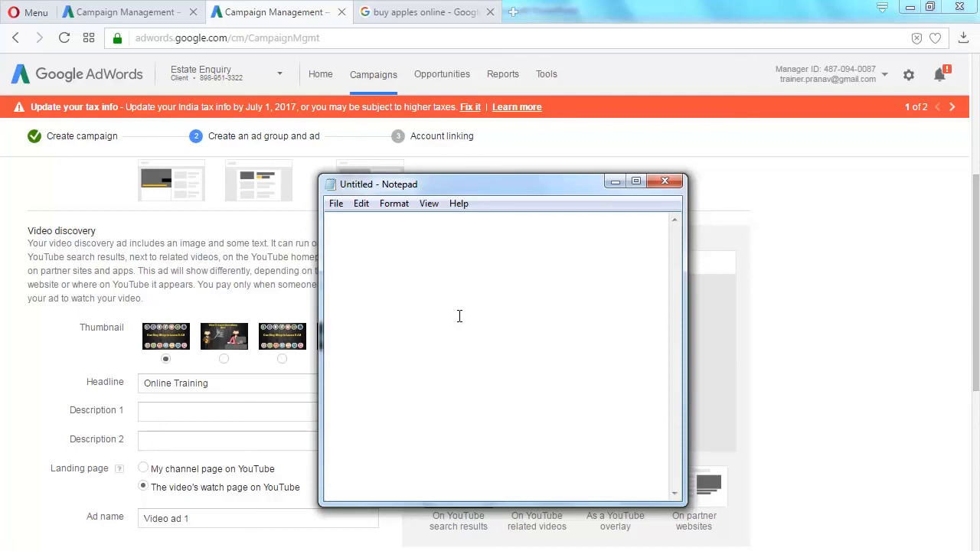
List the ad text guidelines in Notepad: Short & Simple, Describing a Unique Selling Proposition, and Having a Call to Action
text(Short & Simple)
key(Return)
key(Return)
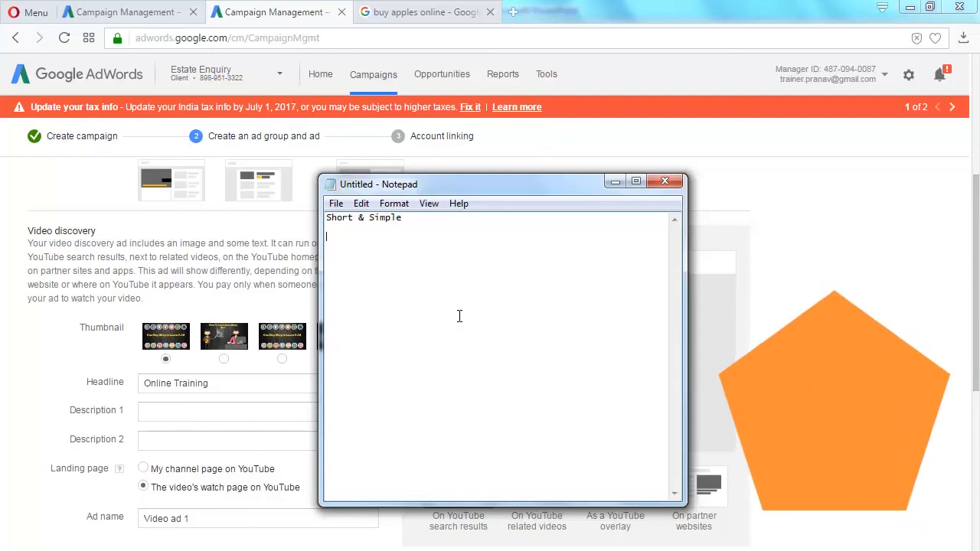
text(Having a )
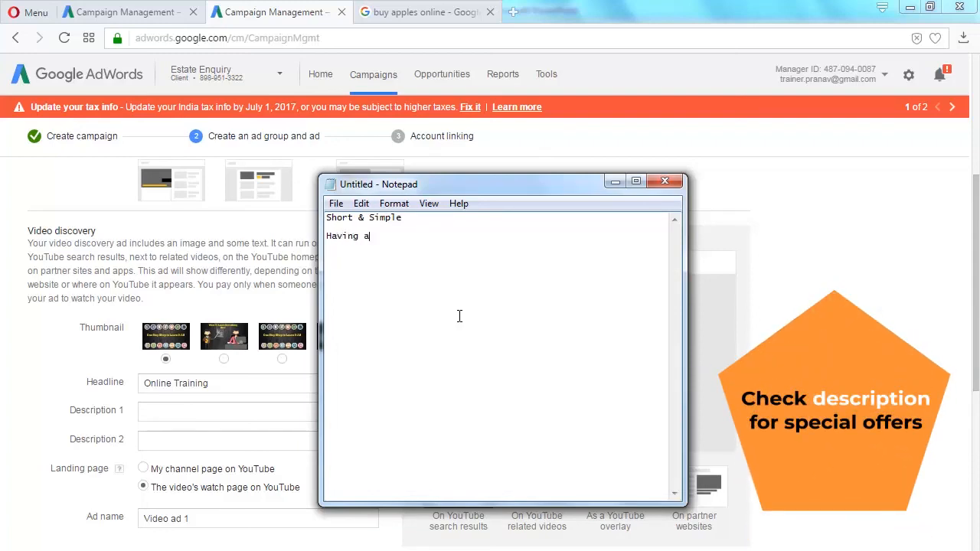
text(Call to )
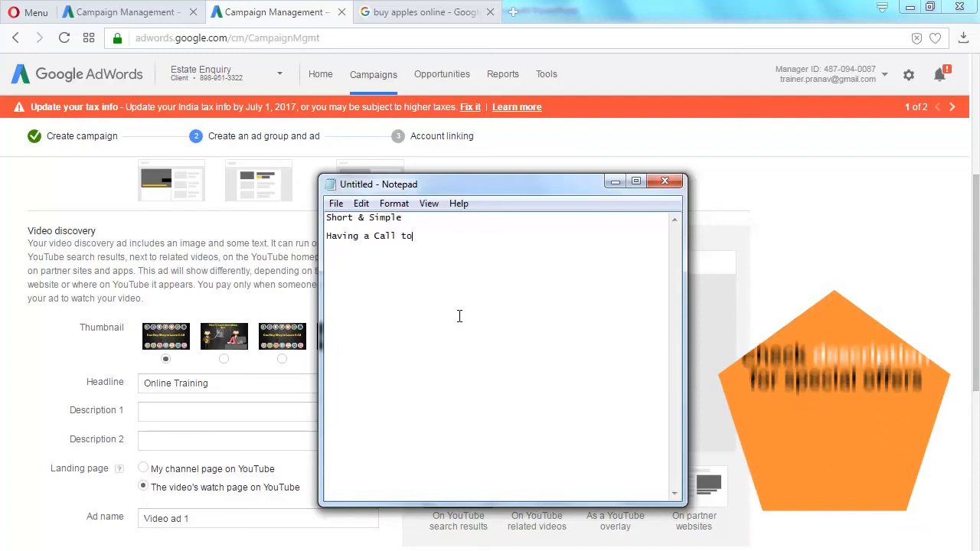
text(Action)
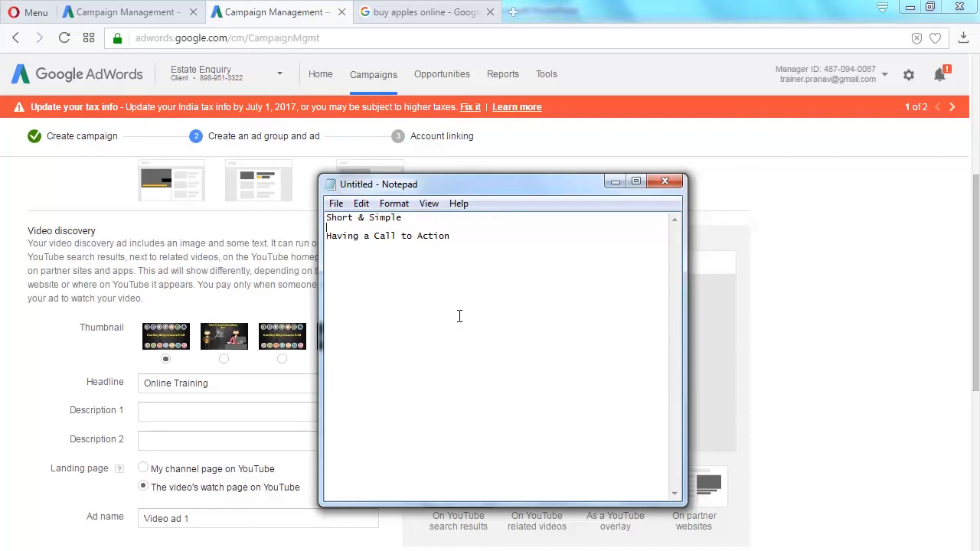
text(Describing a Unique Selling Proposition)
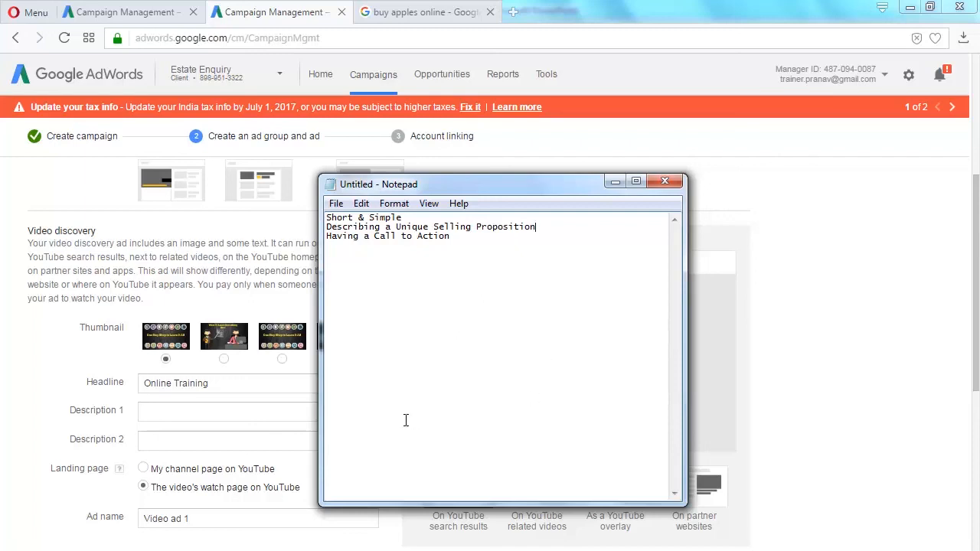
Complete the headline as "Online Training Courses by Industry Experts" and fill the descriptions with "1 Million+ Students Trained." and "Enroll for A course Today!"
click(237, 385)
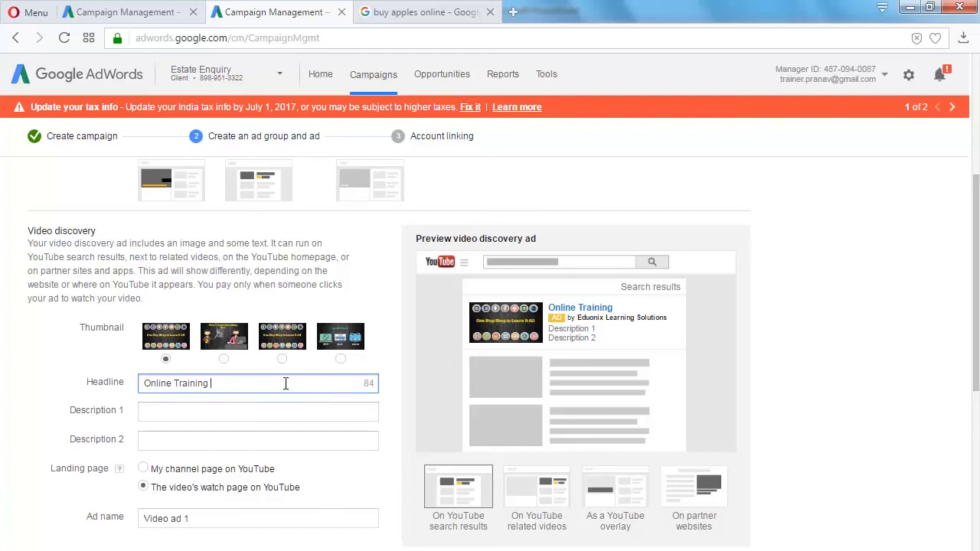
text(Courses by Industry Experts)
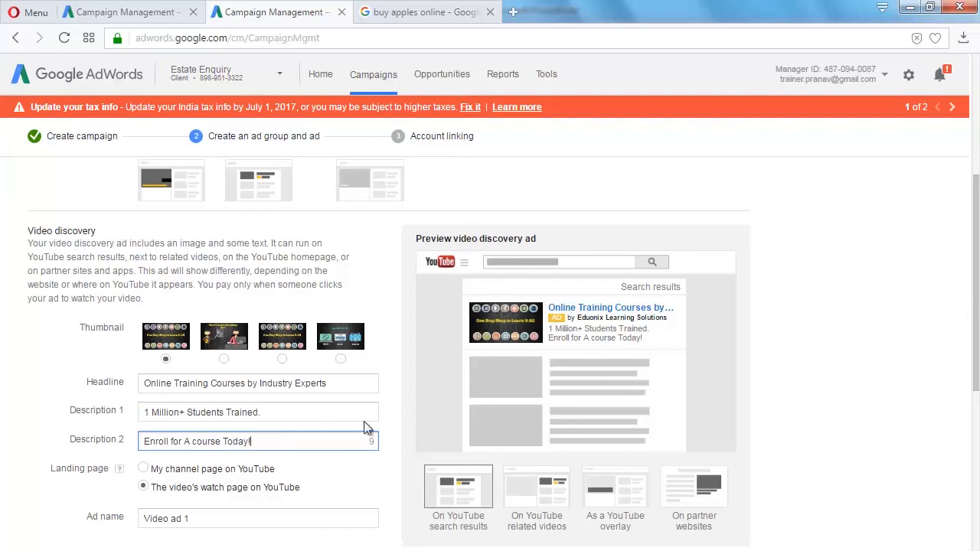
Compare the second and fourth thumbnails in the discovery ad preview and reselect the first thumbnail
click(231, 338)
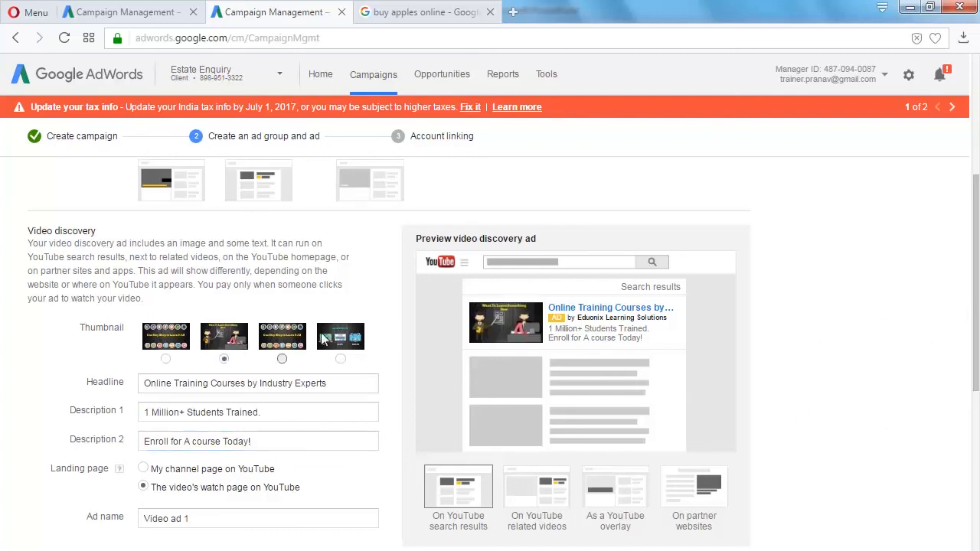
click(335, 340)
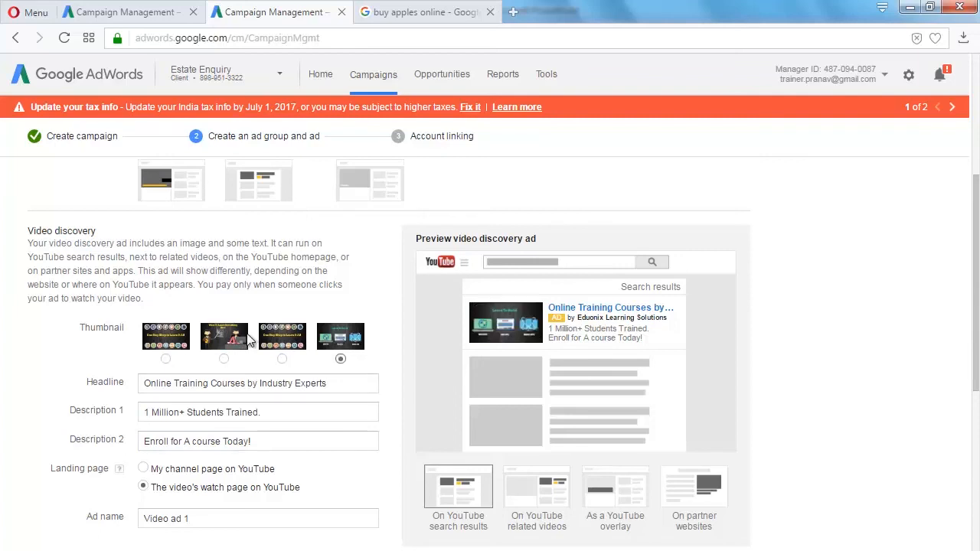
click(179, 337)
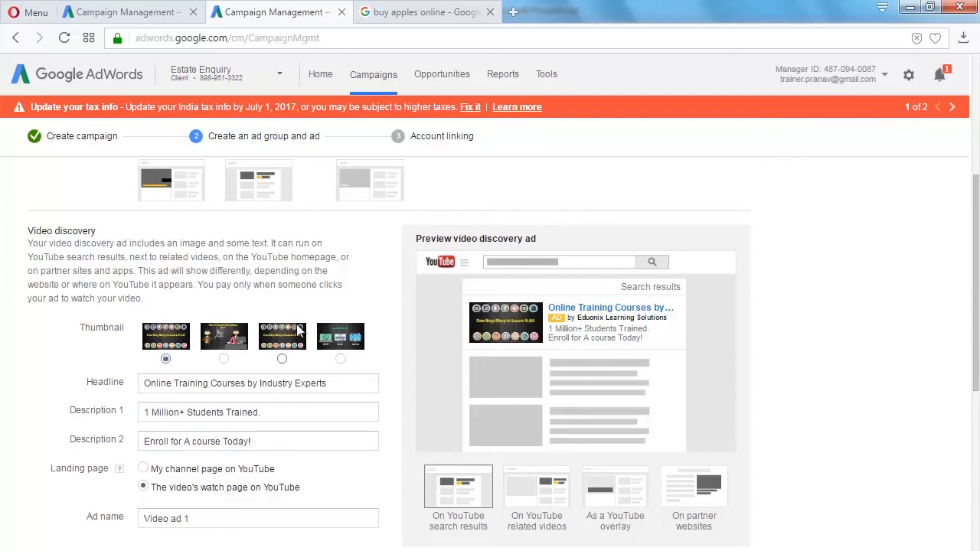